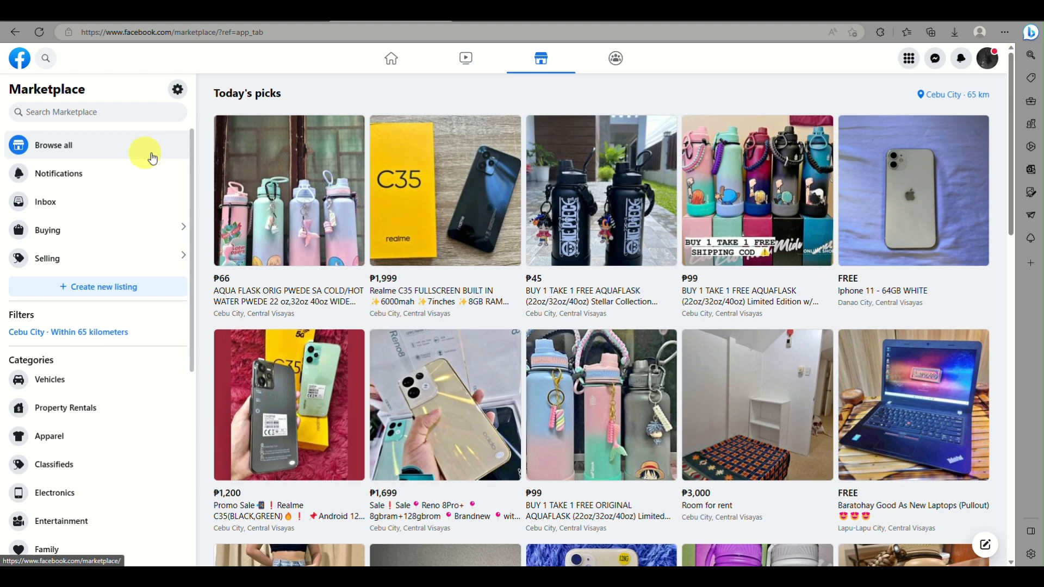
View the details of the ₱45 Stellar Collection Aquaflask listing in Today's picks and close it.
scroll(967, 93, "up", 5)
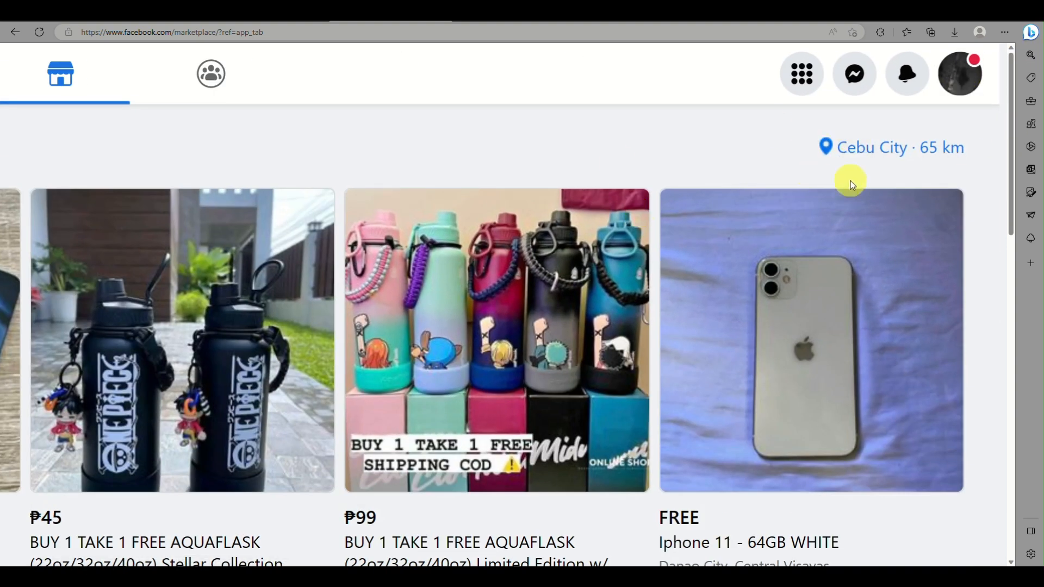
scroll(606, 193, "left", 7)
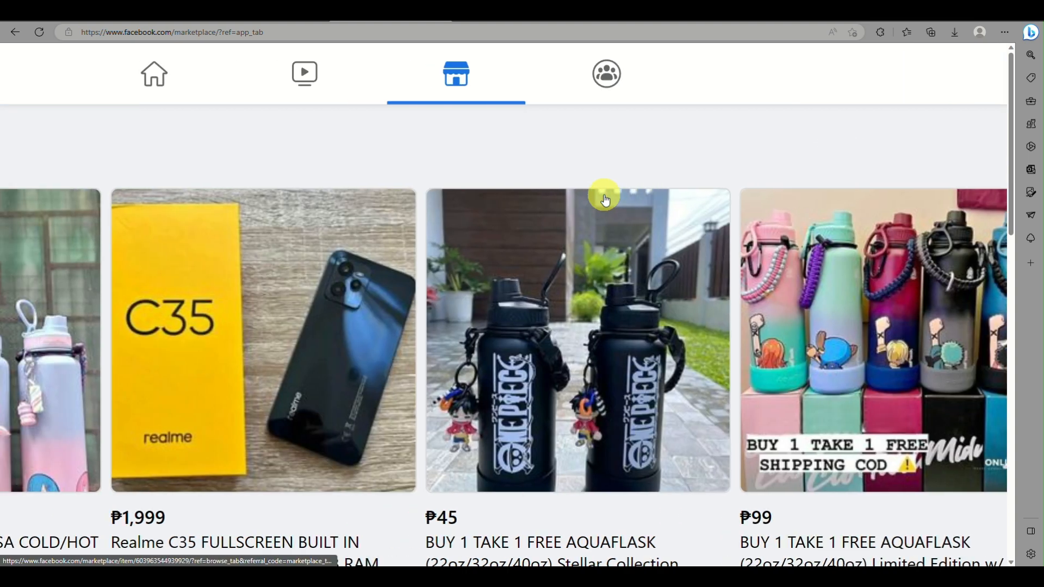
scroll(605, 201, "left", 10)
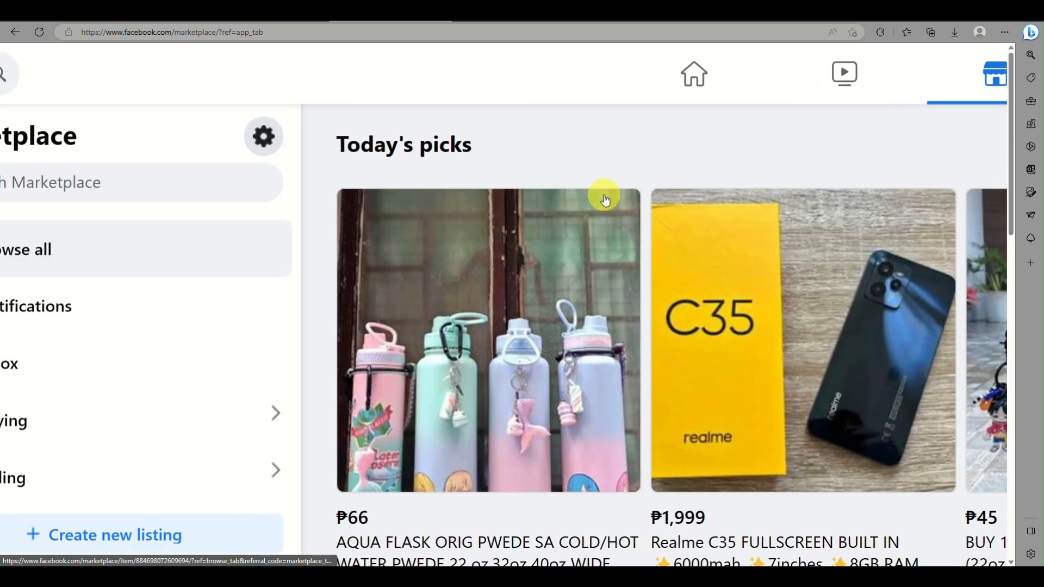
scroll(605, 200, "down", 5)
left_click(602, 196)
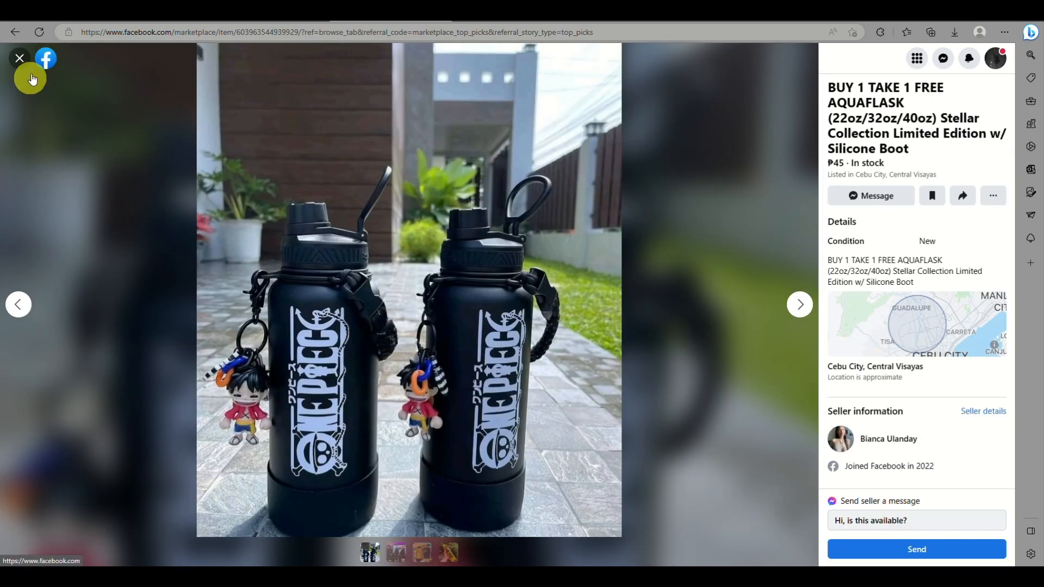
left_click(20, 58)
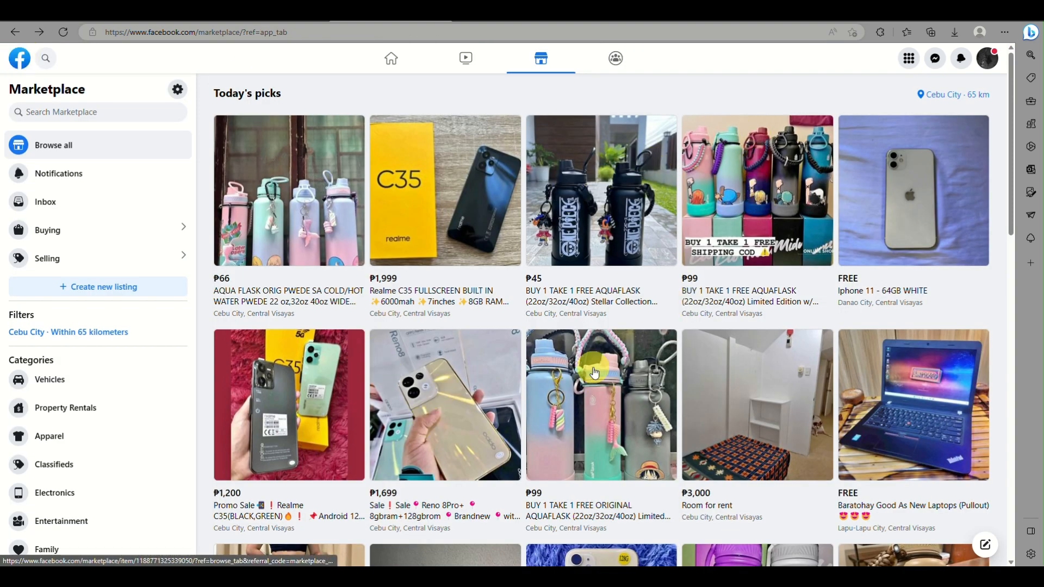
Browse the item photos, prices and locations listed under Today's picks down to the Mobile phones section.
scroll(594, 373, "down", 5)
scroll(283, 432, "up", 2)
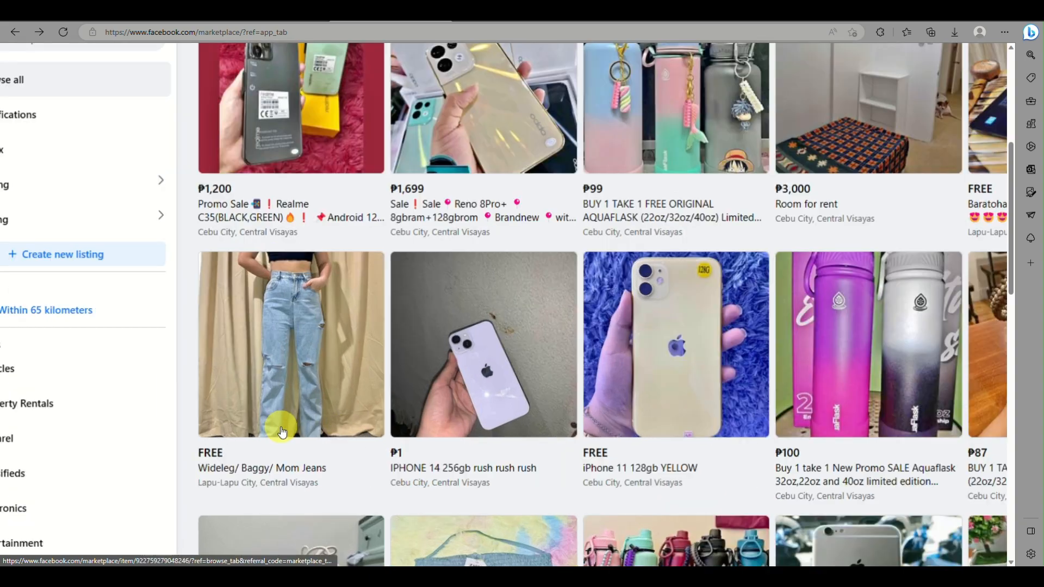
scroll(282, 432, "down", 2)
scroll(746, 189, "up", 1)
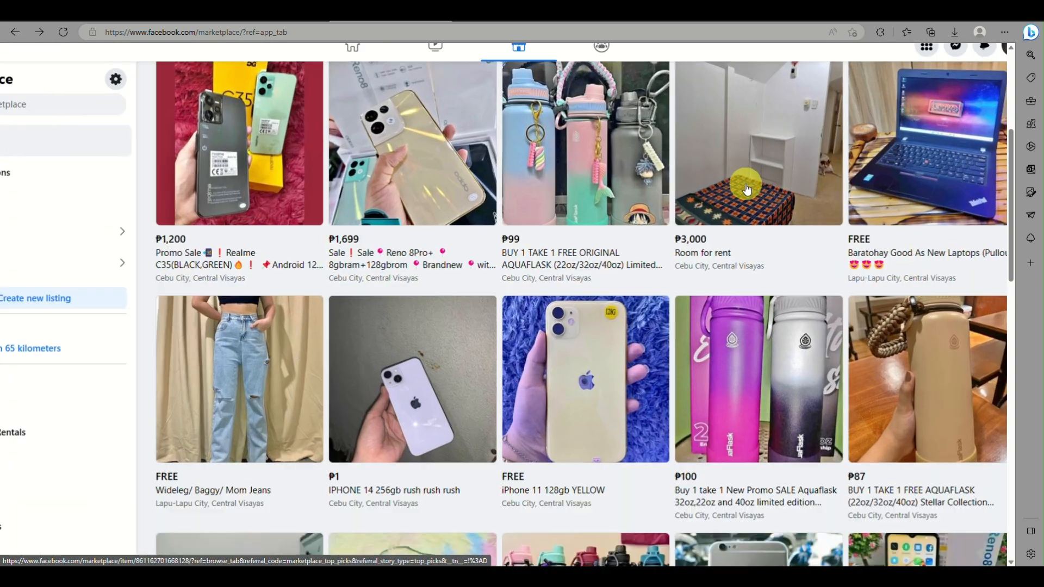
scroll(747, 188, "down", 1)
scroll(785, 342, "down", 8)
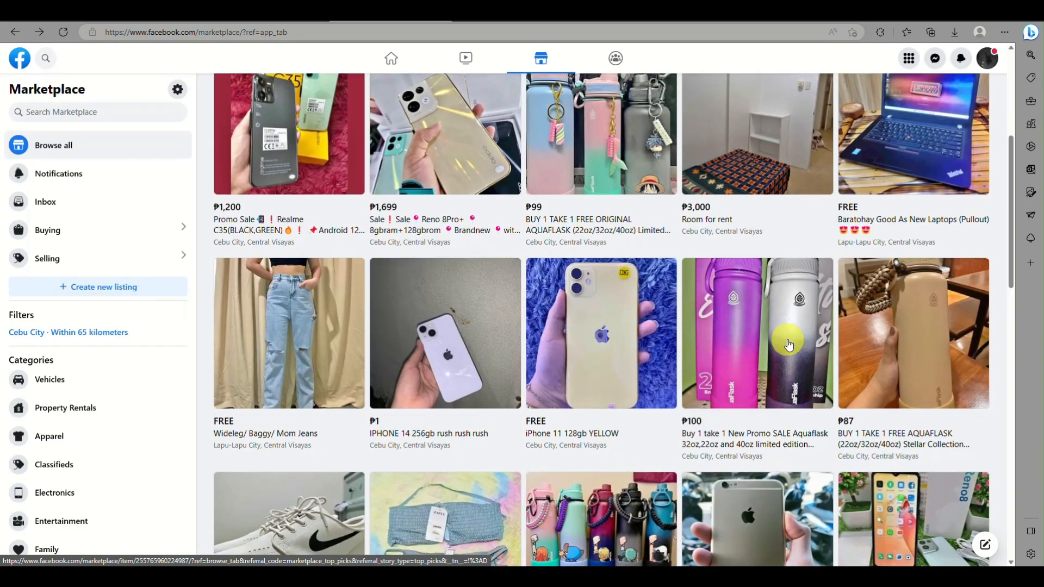
scroll(788, 345, "up", 2)
scroll(788, 345, "down", 2)
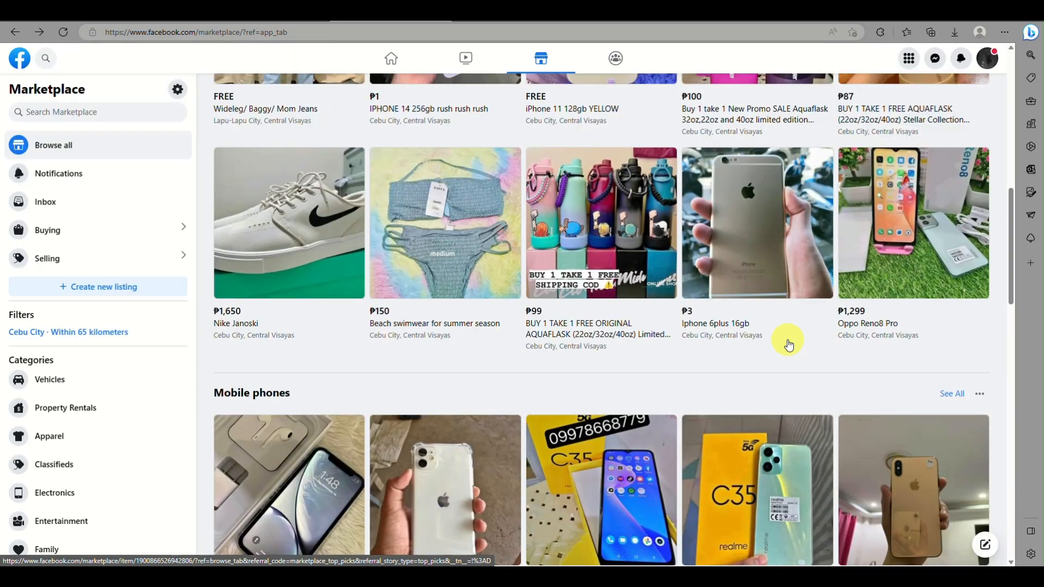
scroll(788, 345, "up", 4)
scroll(919, 243, "up", 3)
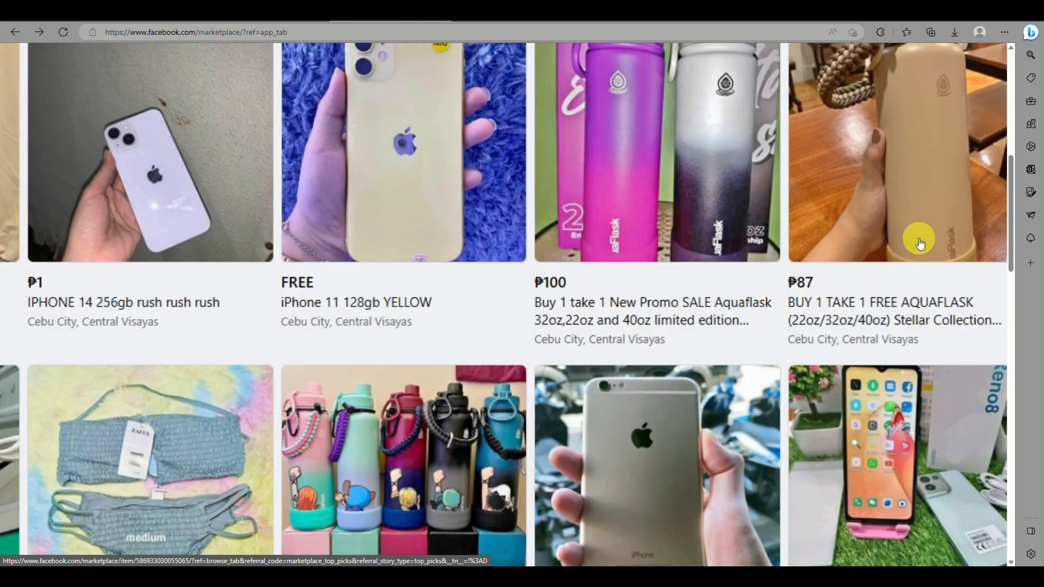
scroll(919, 242, "down", 3)
scroll(919, 243, "down", 2)
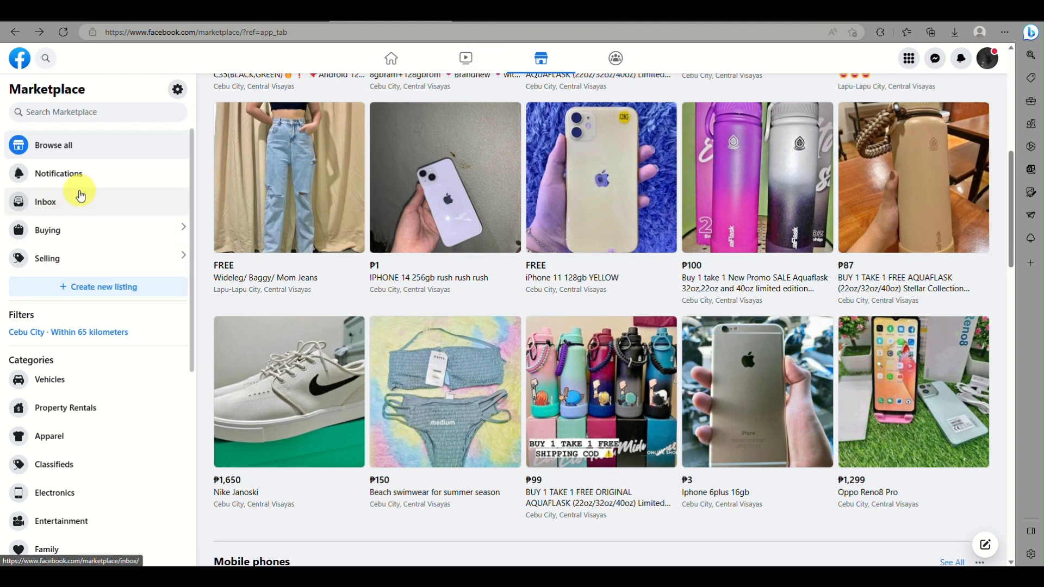
Examine the Marketplace navigation options, from Browse all, Notifications and Inbox to Buying and Selling.
scroll(82, 194, "up", 3)
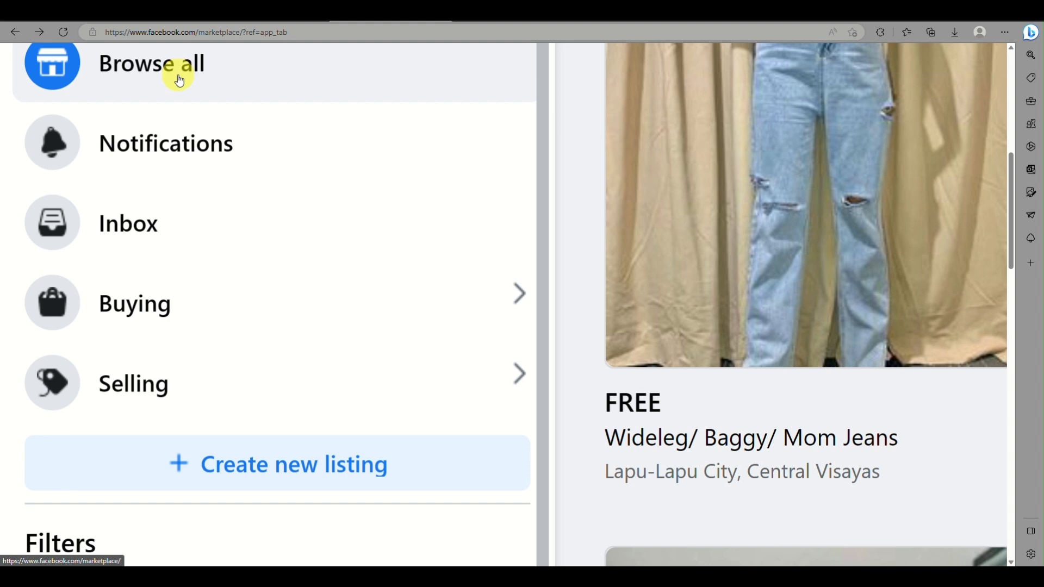
scroll(179, 81, "down", 4)
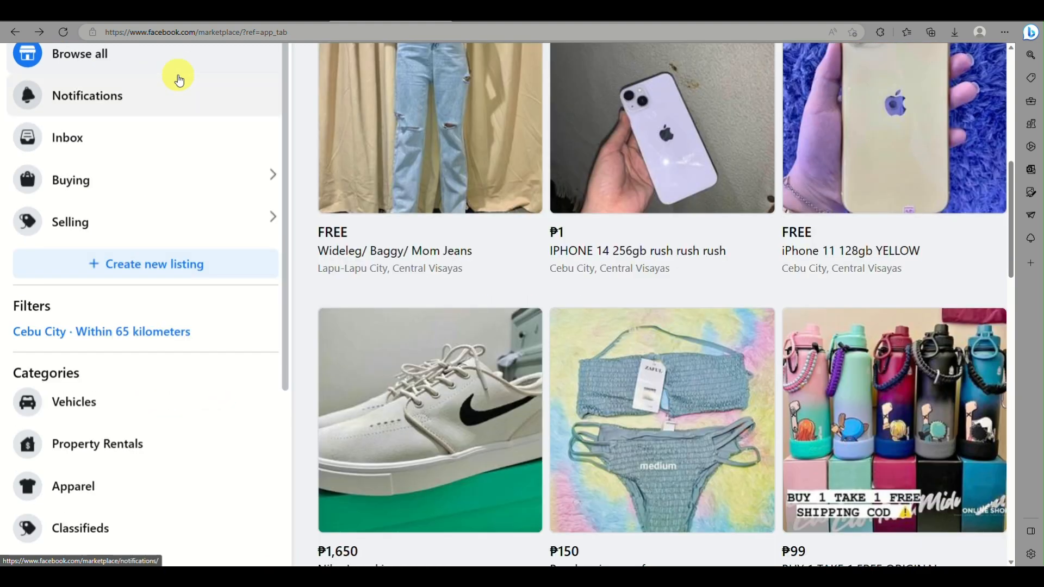
scroll(174, 76, "down", 2)
scroll(174, 76, "up", 2)
scroll(156, 170, "down", 3)
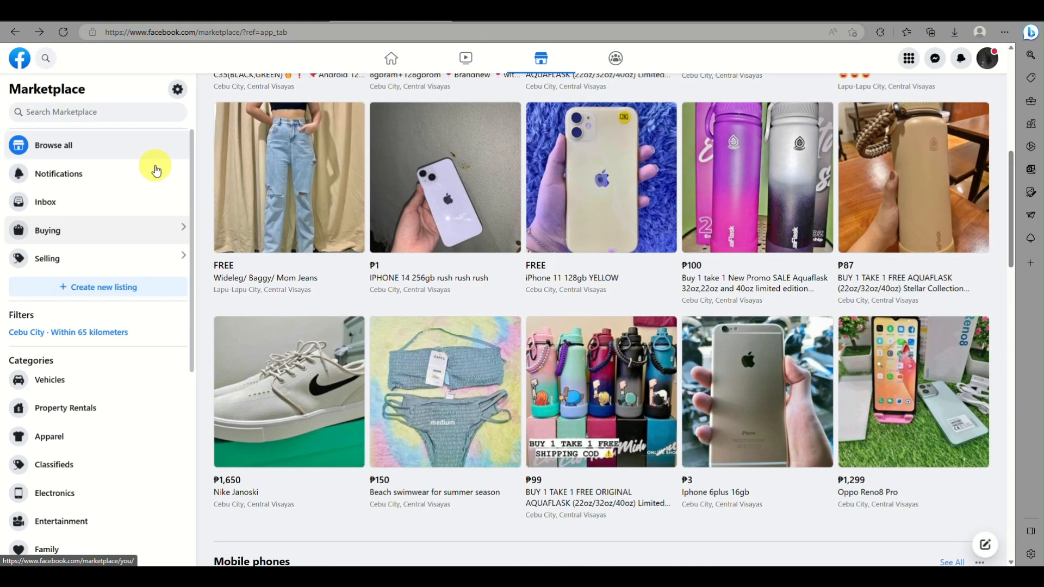
scroll(156, 170, "up", 2)
scroll(156, 170, "down", 2)
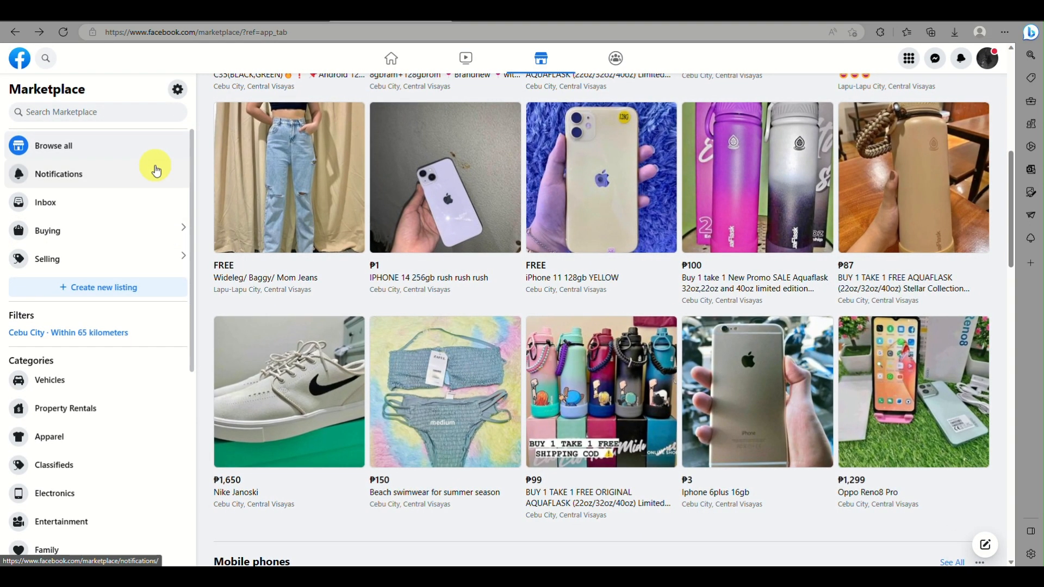
scroll(156, 171, "up", 2)
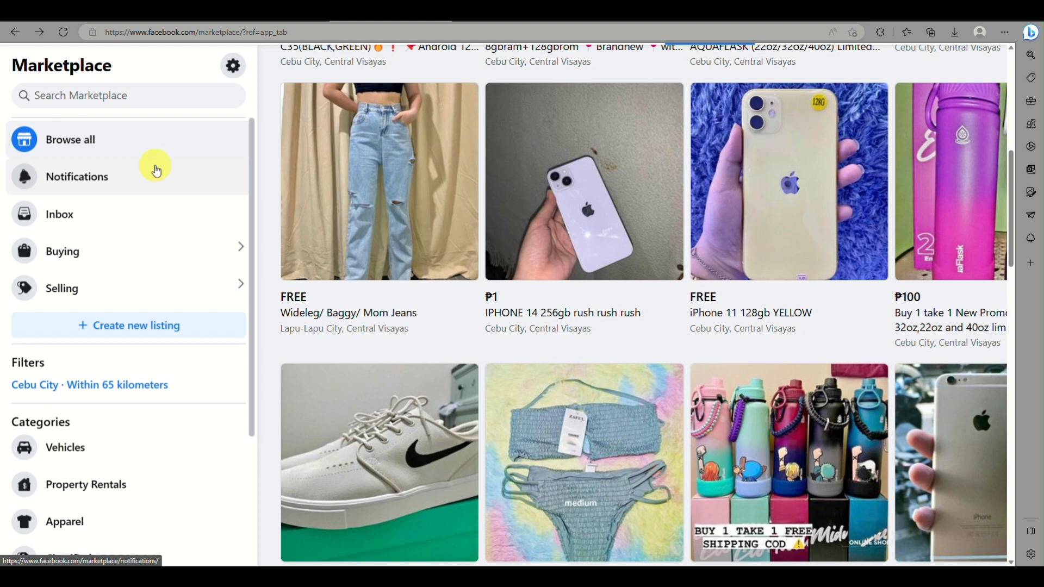
scroll(292, 131, "up", 3)
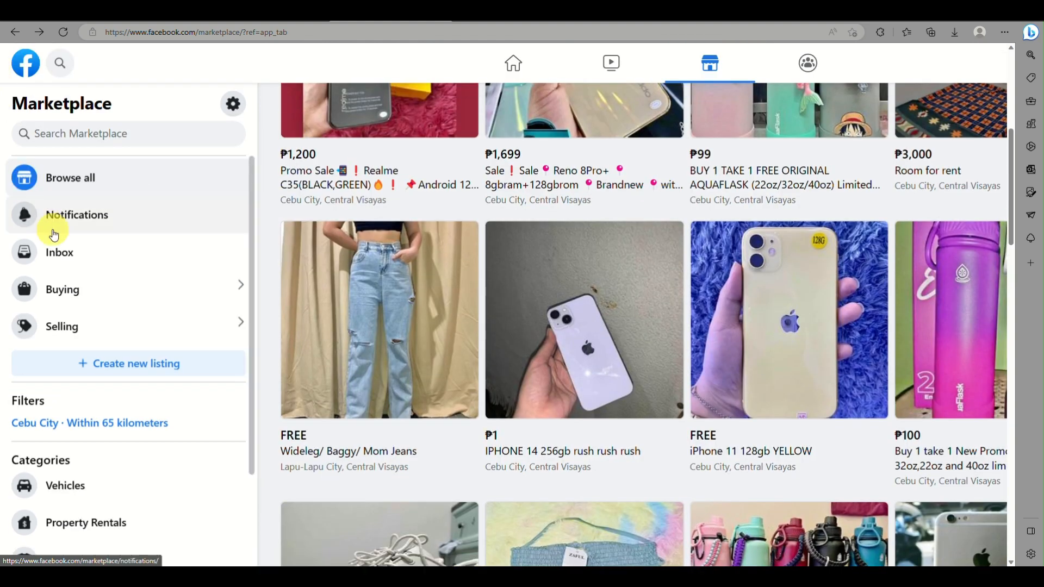
Check the recent Marketplace searches without running one, and view the Marketplace notifications.
left_click(132, 128)
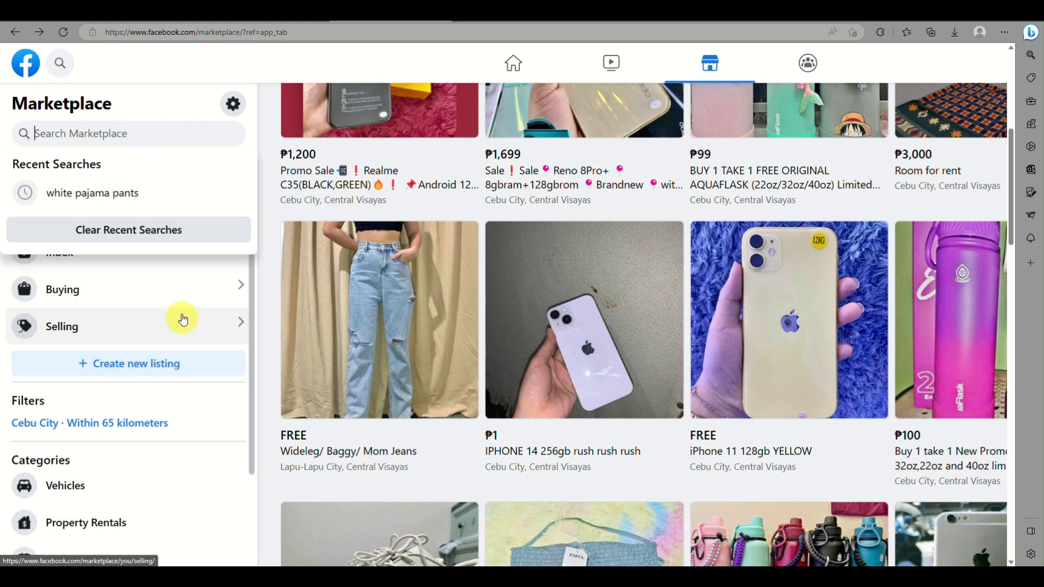
left_click(269, 389)
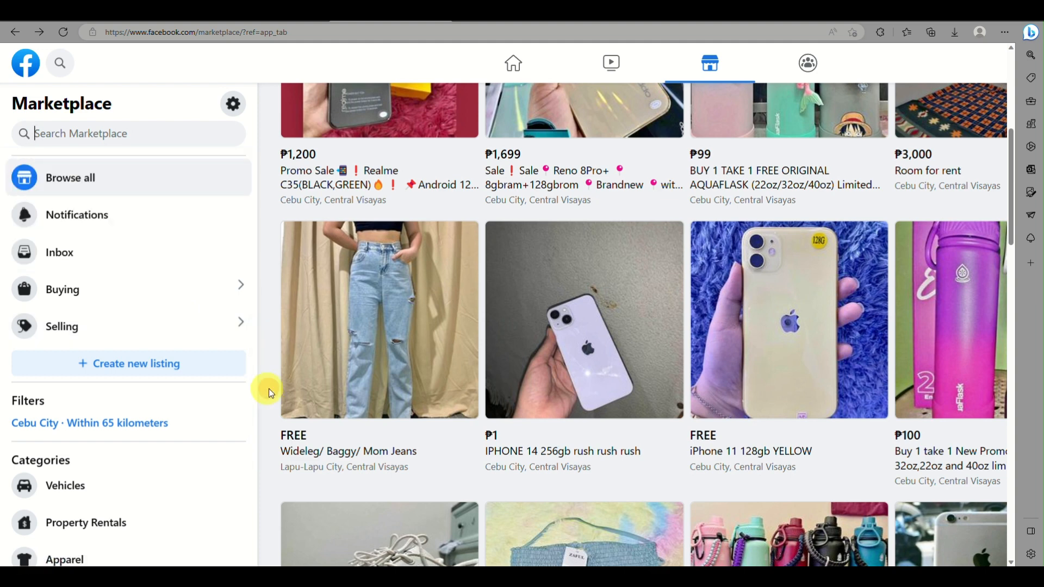
left_click(105, 227)
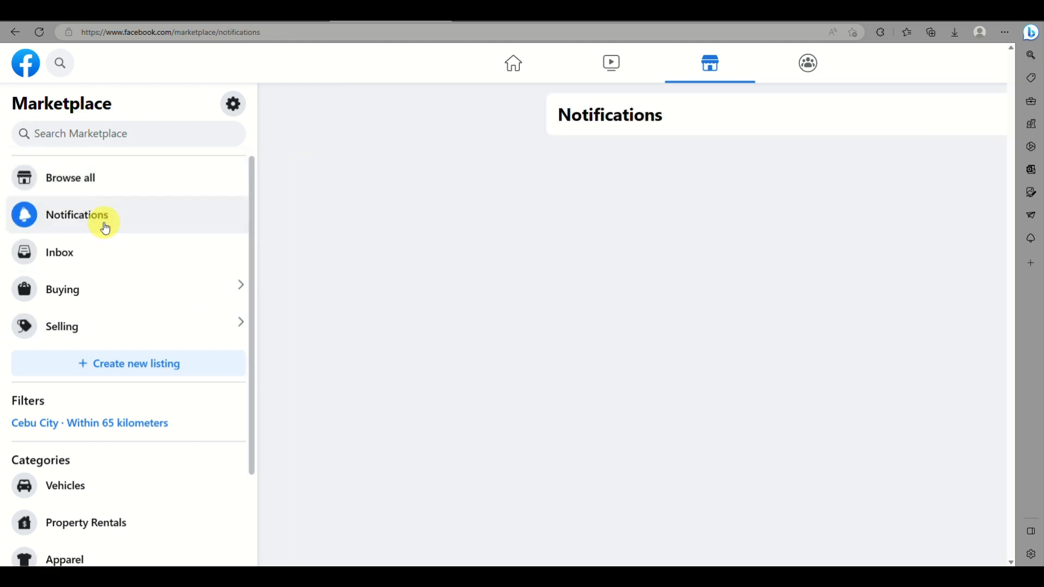
Check the Marketplace inbox and the recent buying activity, ending back on the main Marketplace page.
left_click(99, 261)
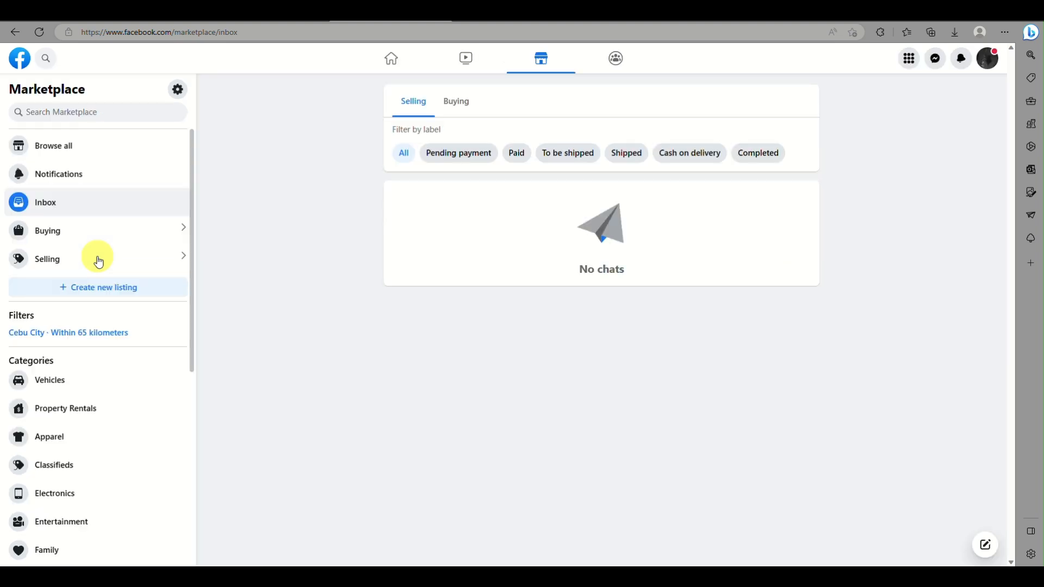
left_click(39, 227)
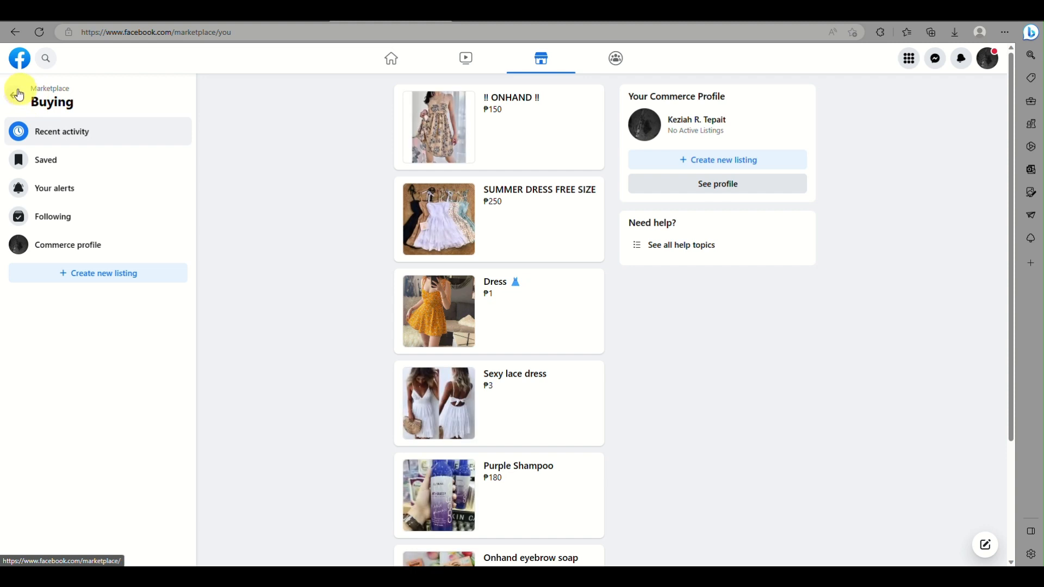
scroll(487, 379, "down", 3)
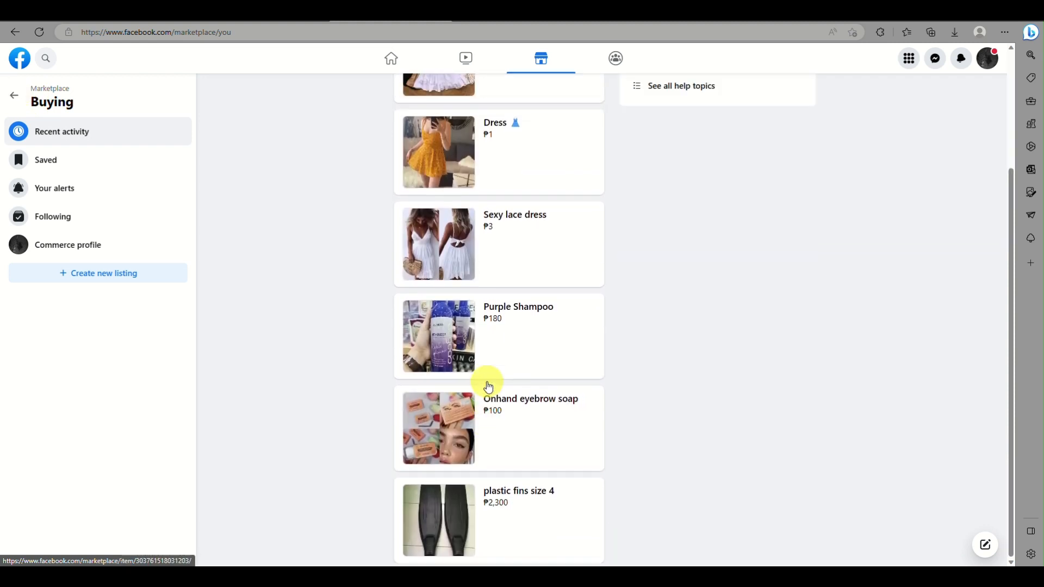
left_click(20, 97)
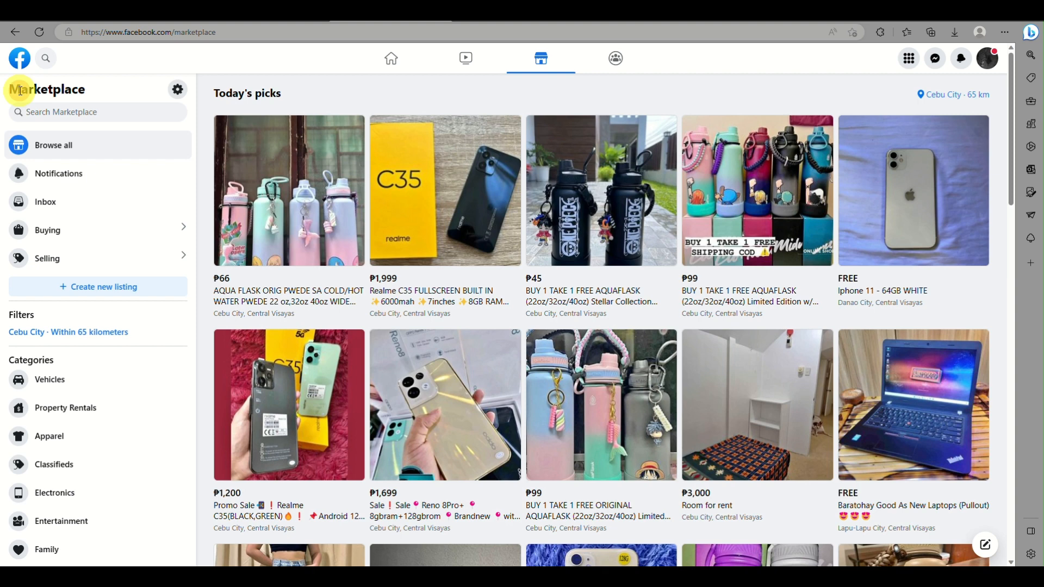
View your own listings in the Selling section and return to the main Marketplace page.
left_click(79, 259)
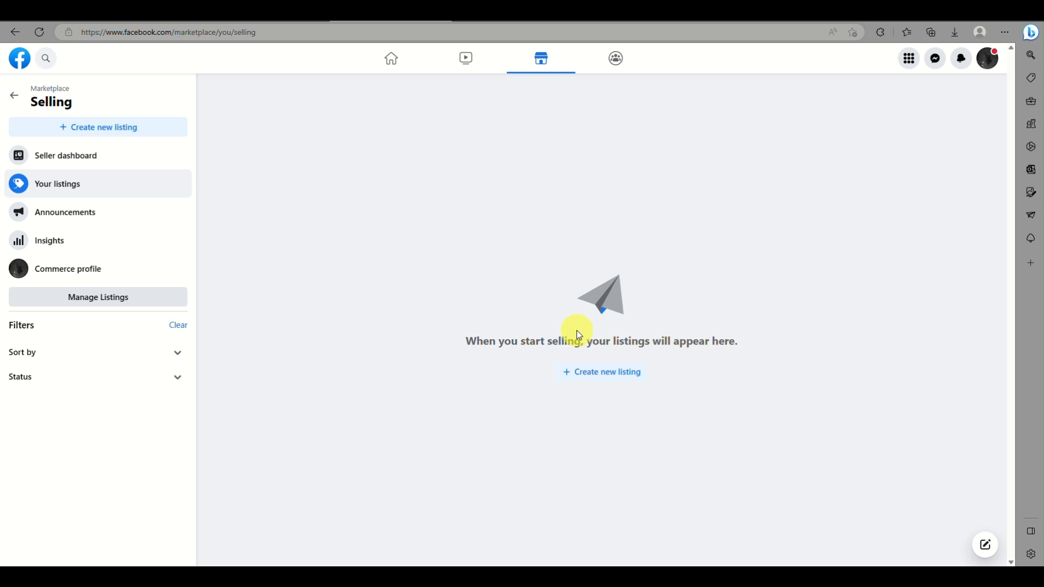
scroll(611, 356, "up", 3)
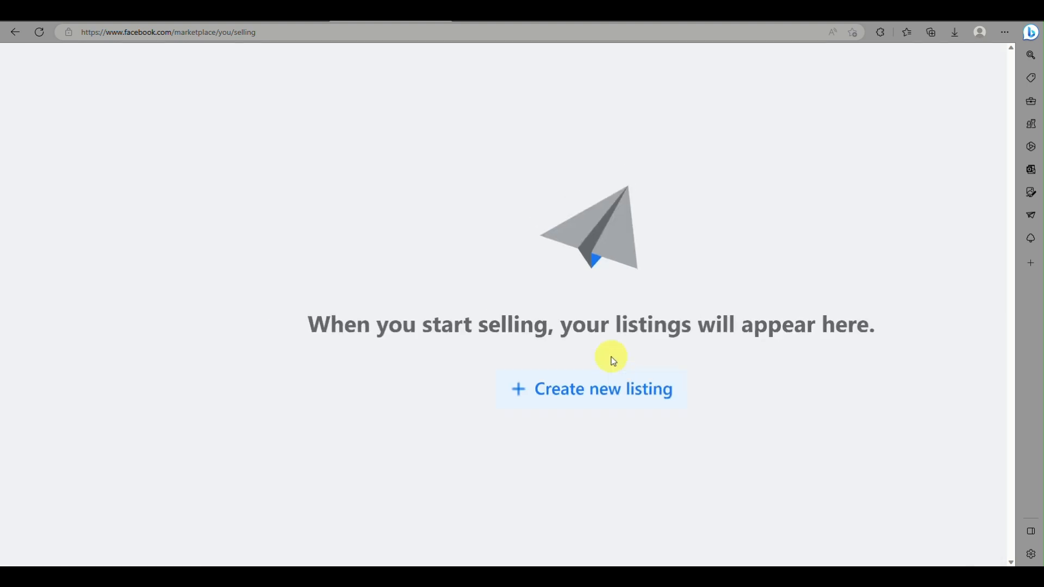
scroll(612, 358, "down", 3)
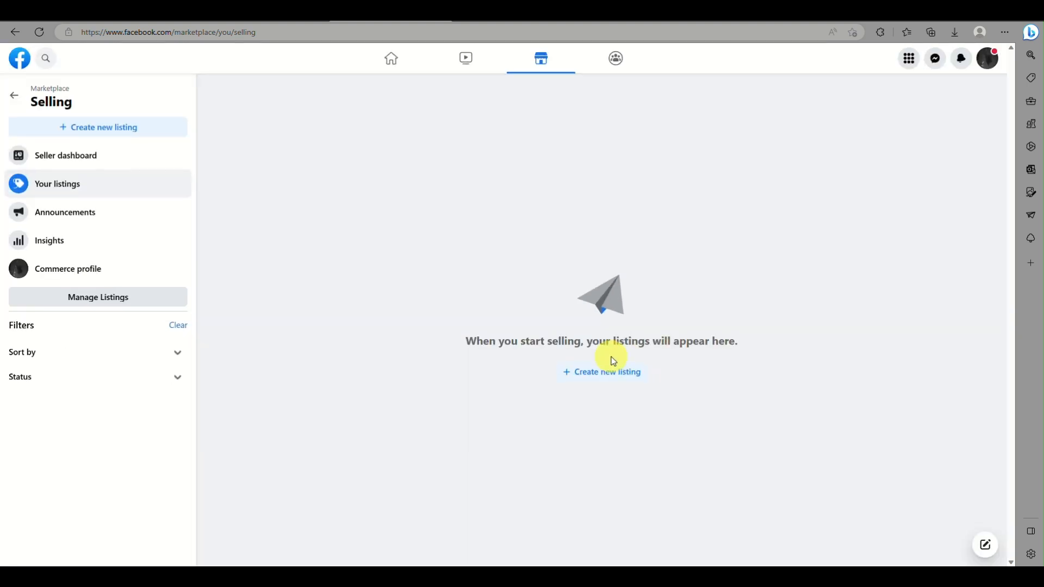
left_click(19, 96)
Try radii of 5 kilometers and 60 kilometers around Cebu City in the location filter, closing it without applying.
scroll(32, 272, "down", 2)
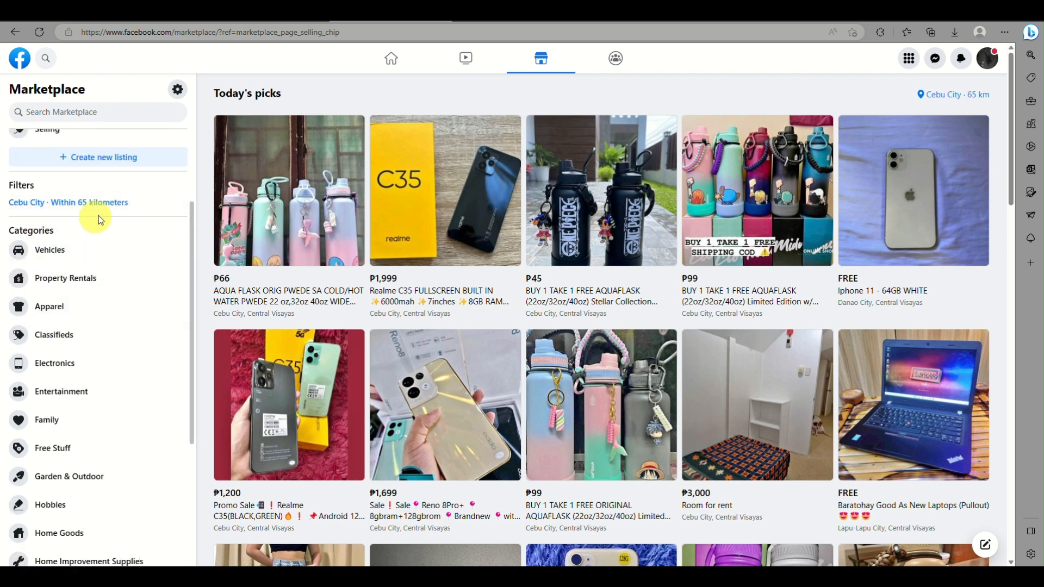
left_click(114, 205)
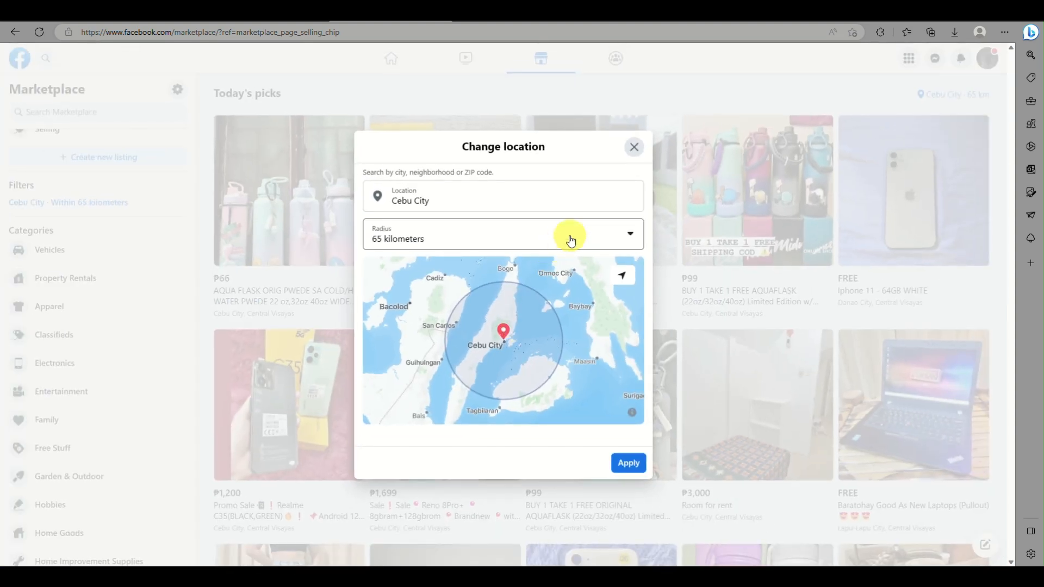
left_click(570, 240)
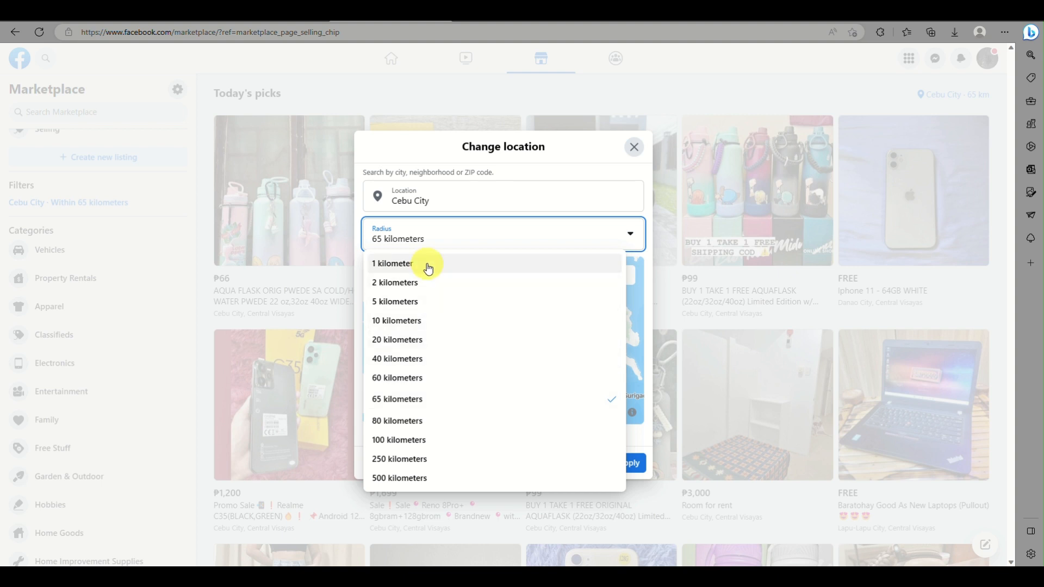
left_click(420, 302)
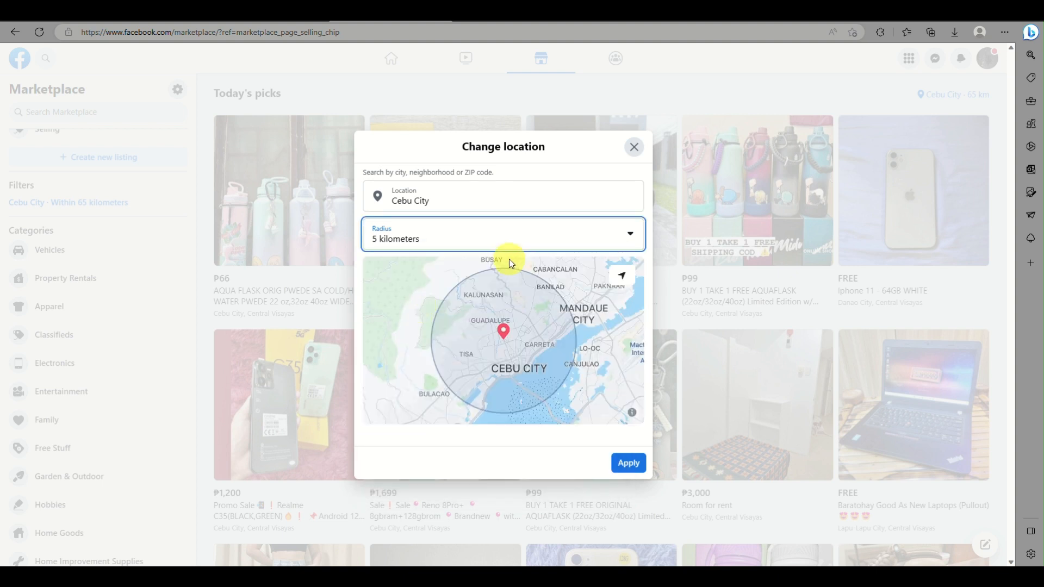
left_click(537, 250)
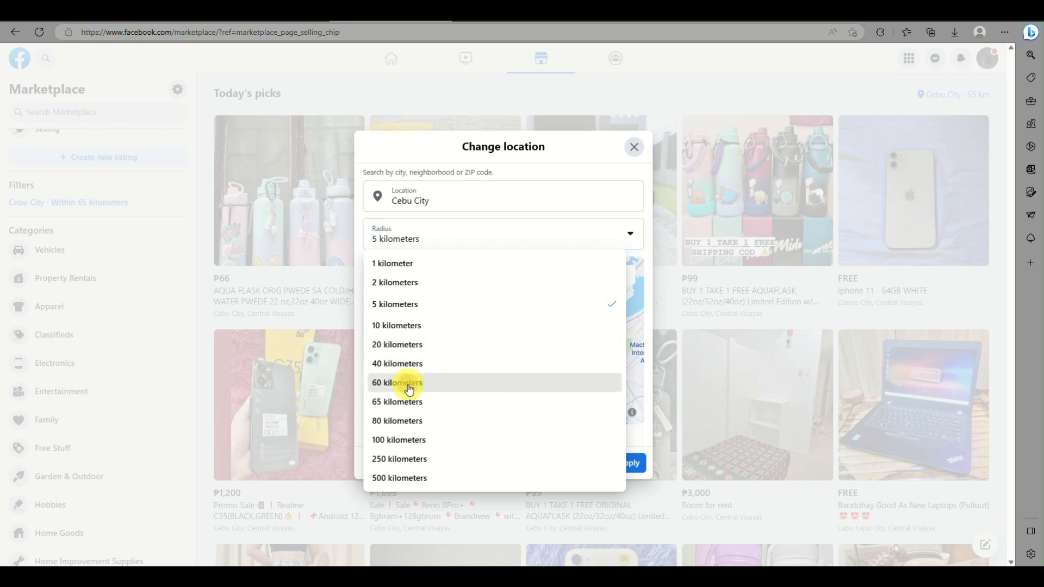
left_click(407, 384)
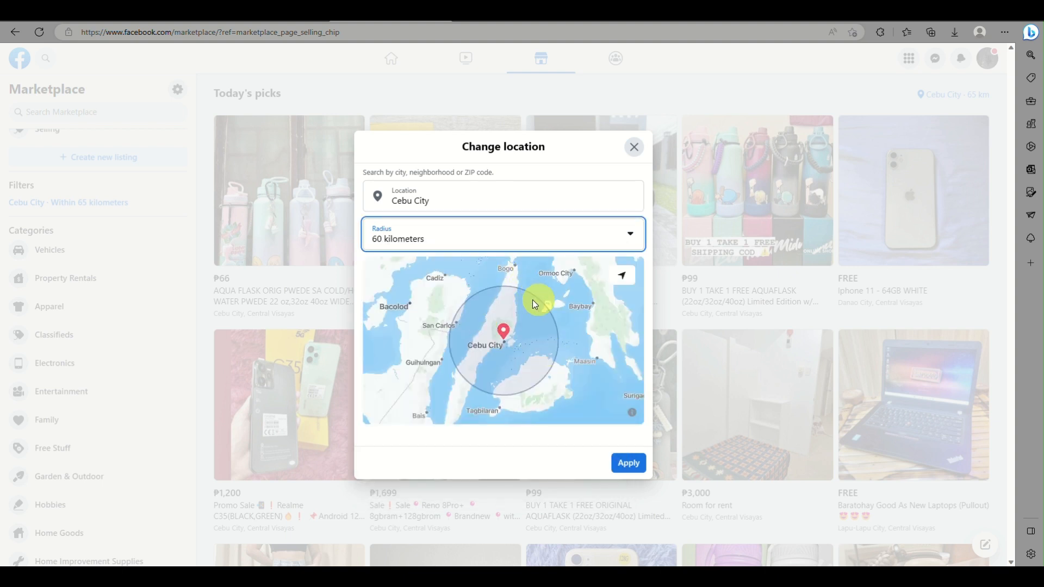
left_click(634, 146)
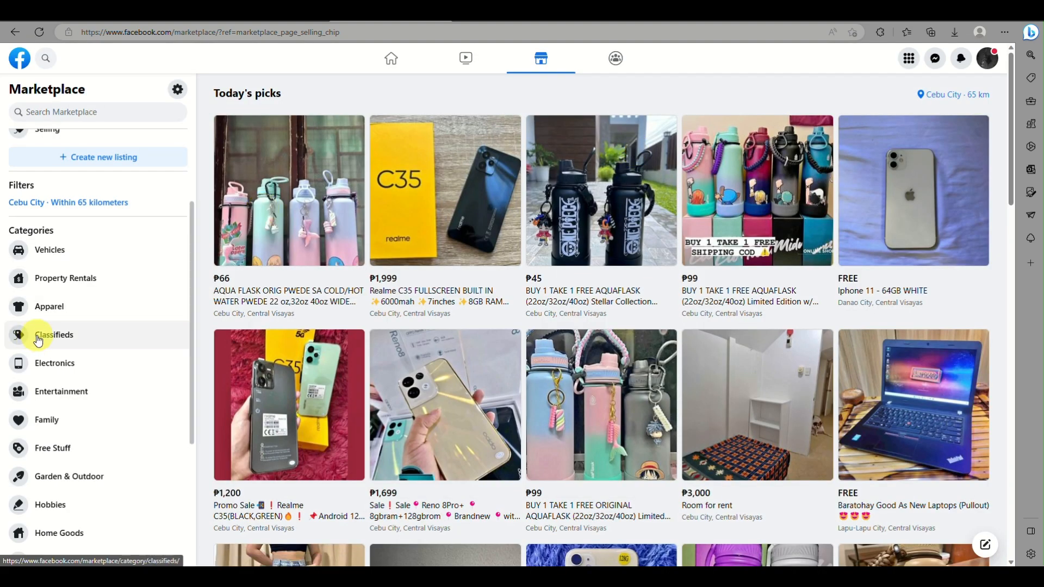
Look through the list of Marketplace categories and view the Entertainment and Apparel listings.
scroll(38, 340, "down", 4)
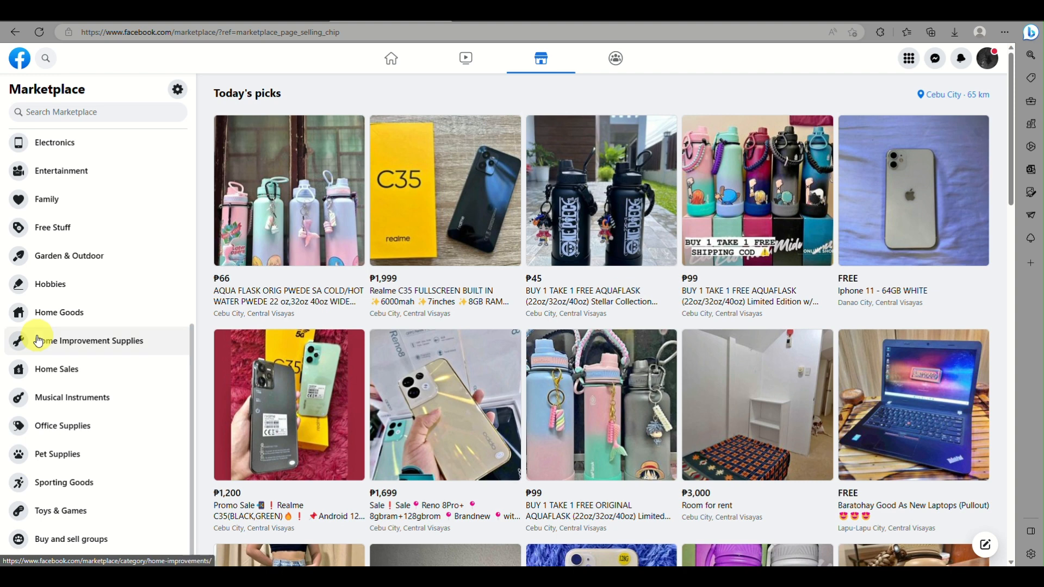
scroll(65, 305, "up", 4)
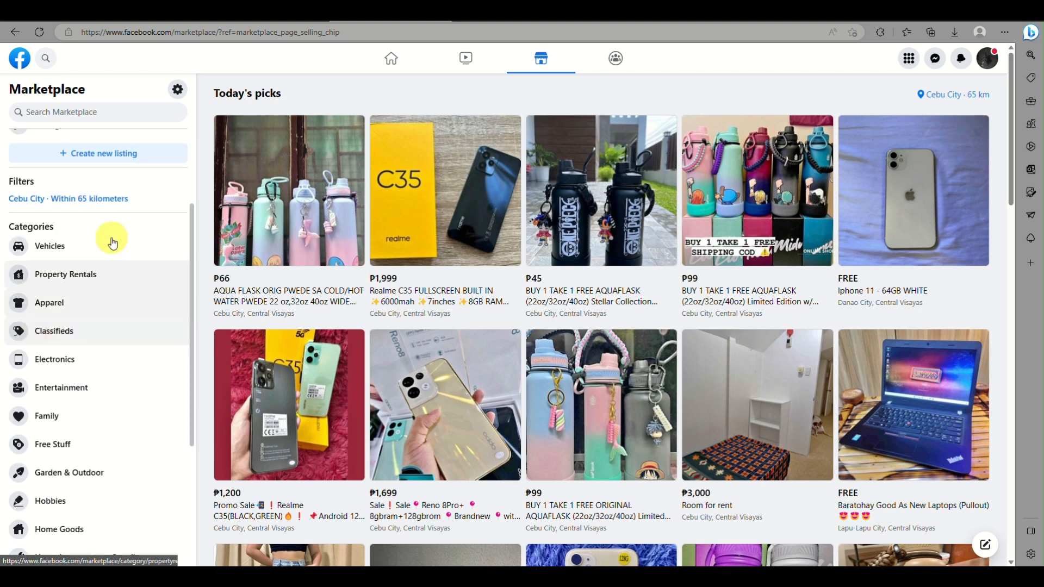
scroll(128, 268, "down", 4)
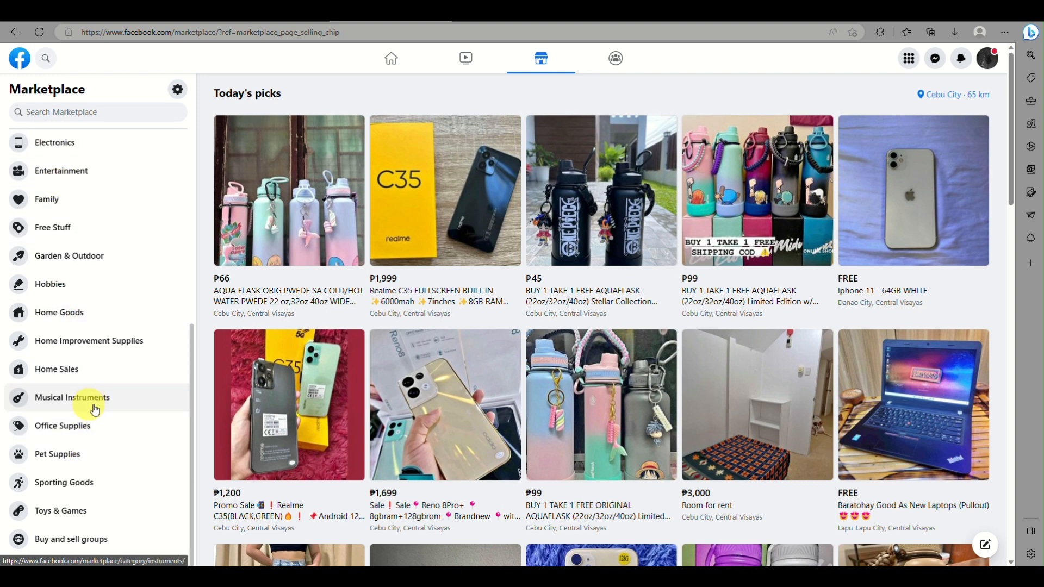
left_click(65, 170)
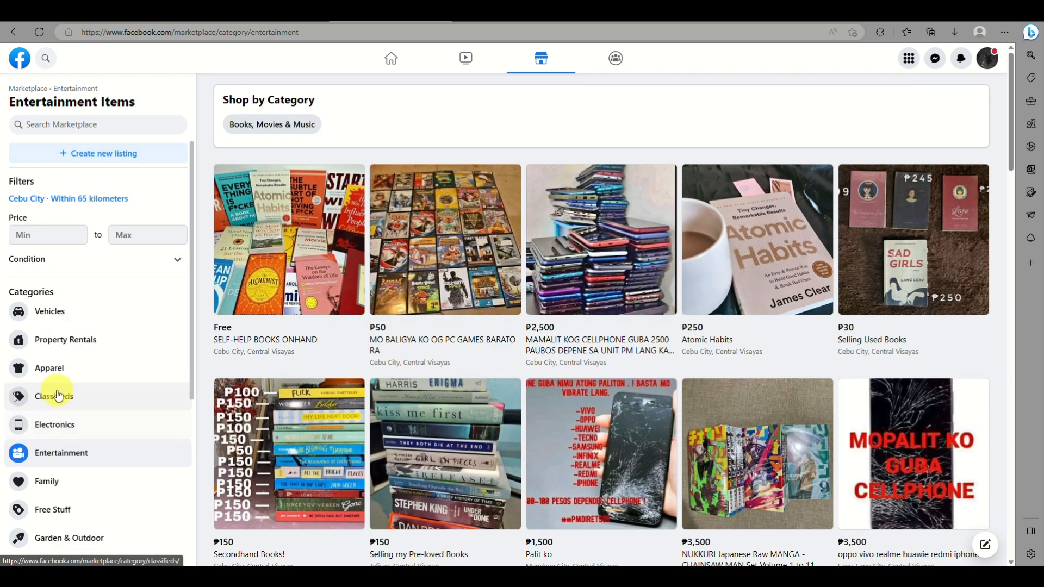
left_click(53, 371)
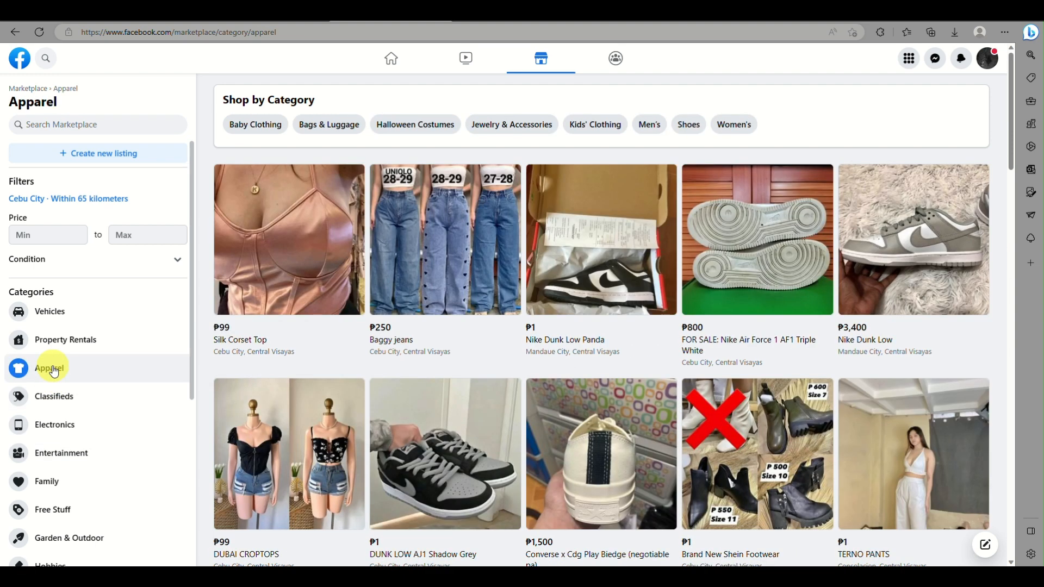
View the Property Rentals category with its filters, followed by the Vehicles category.
left_click(51, 338)
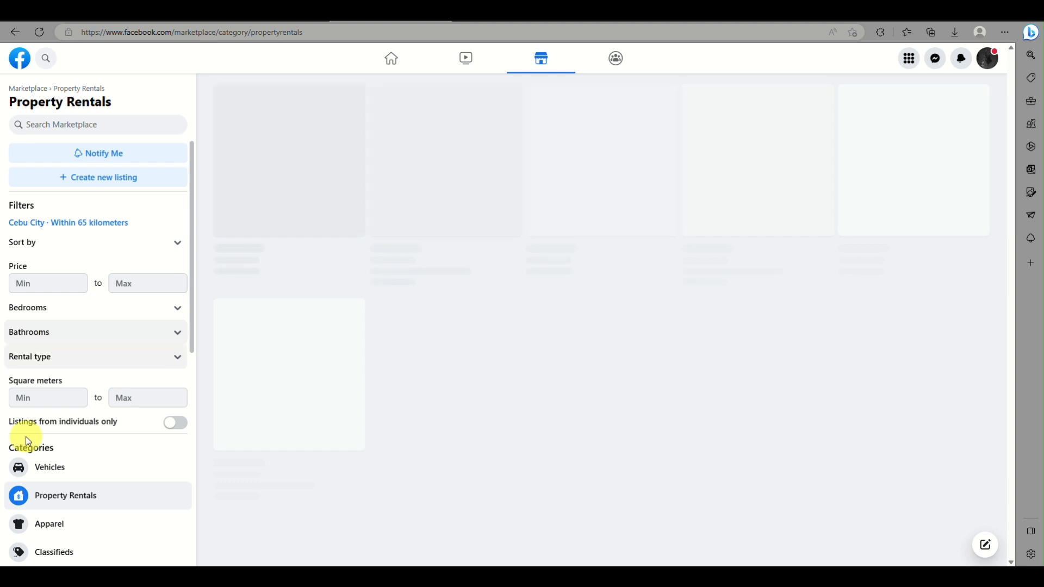
scroll(22, 449, "down", 6)
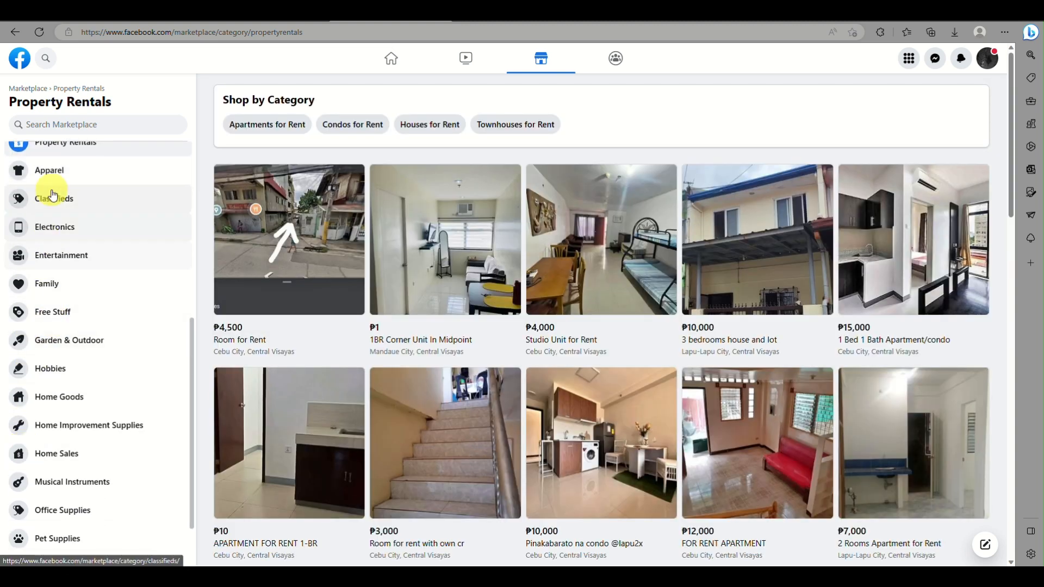
scroll(53, 194, "up", 1)
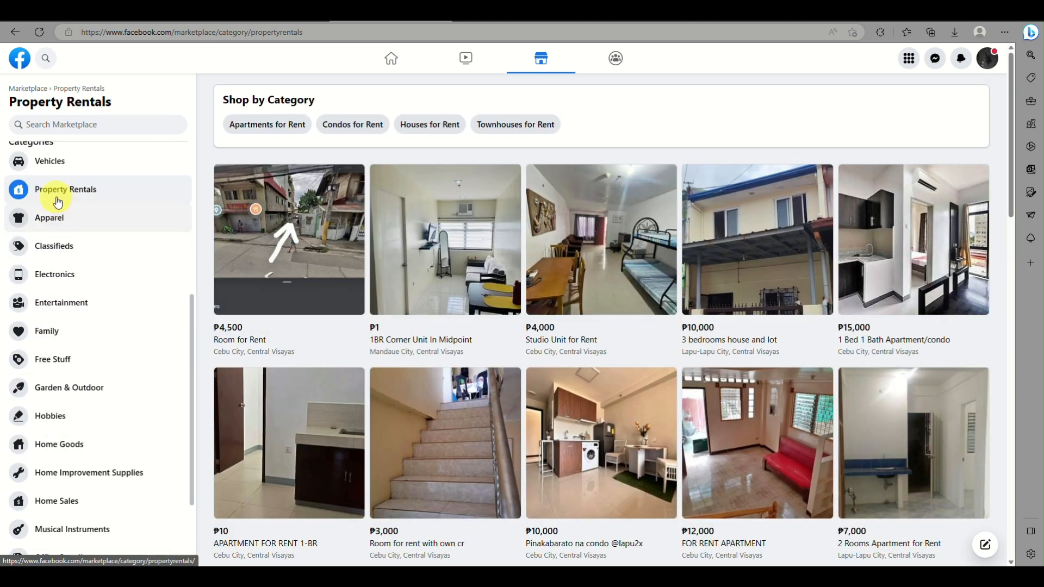
left_click(66, 162)
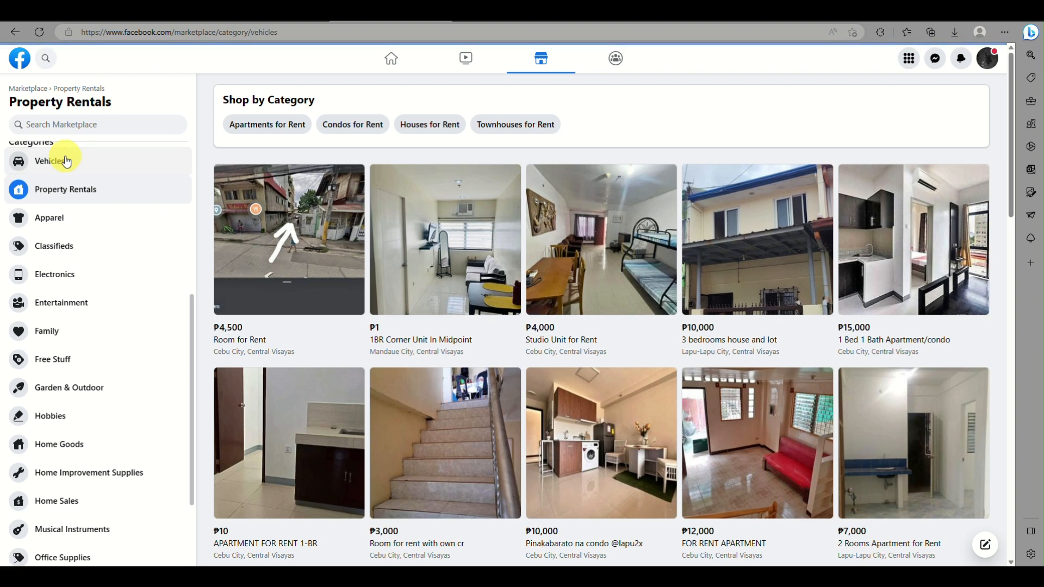
View the Pet Supplies category and return to the main Marketplace page.
scroll(34, 395, "down", 2)
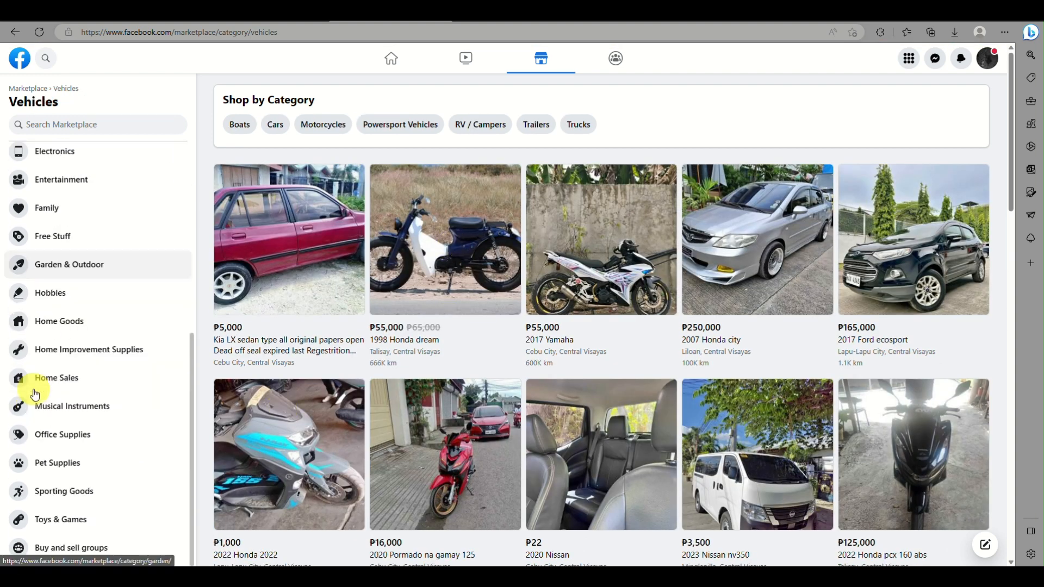
left_click(82, 466)
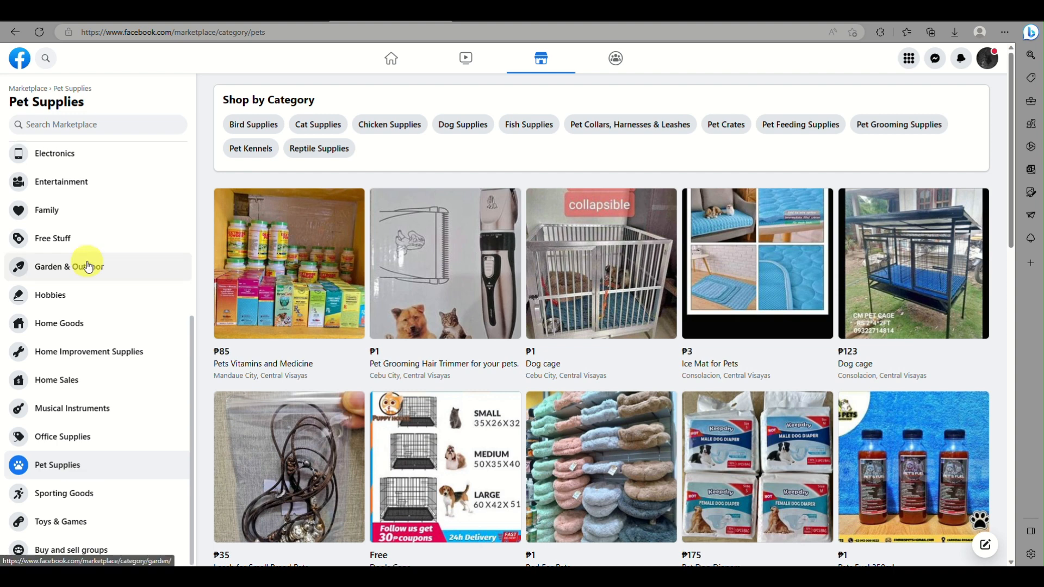
scroll(88, 266, "up", 5)
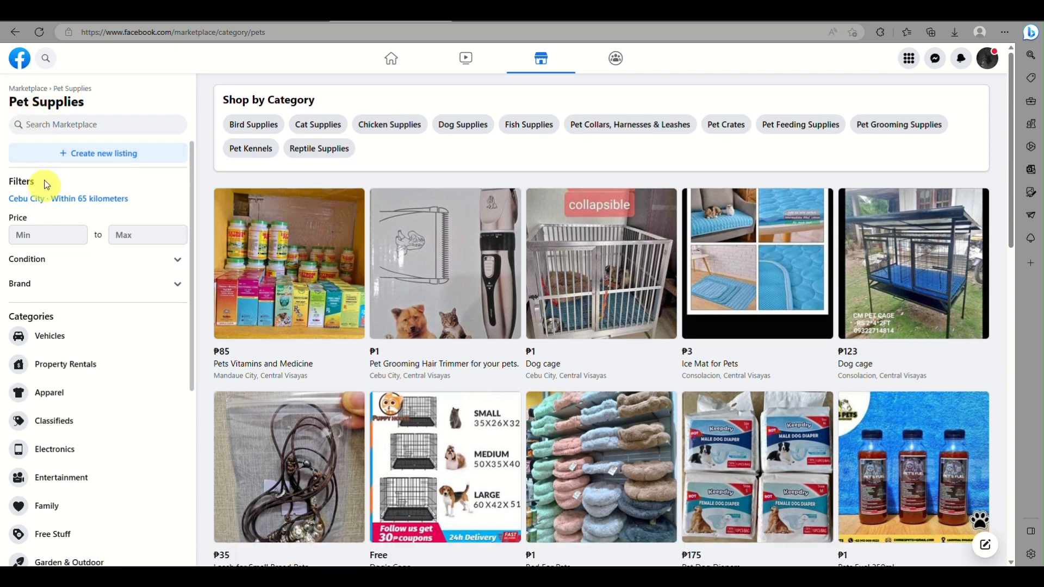
left_click(13, 34)
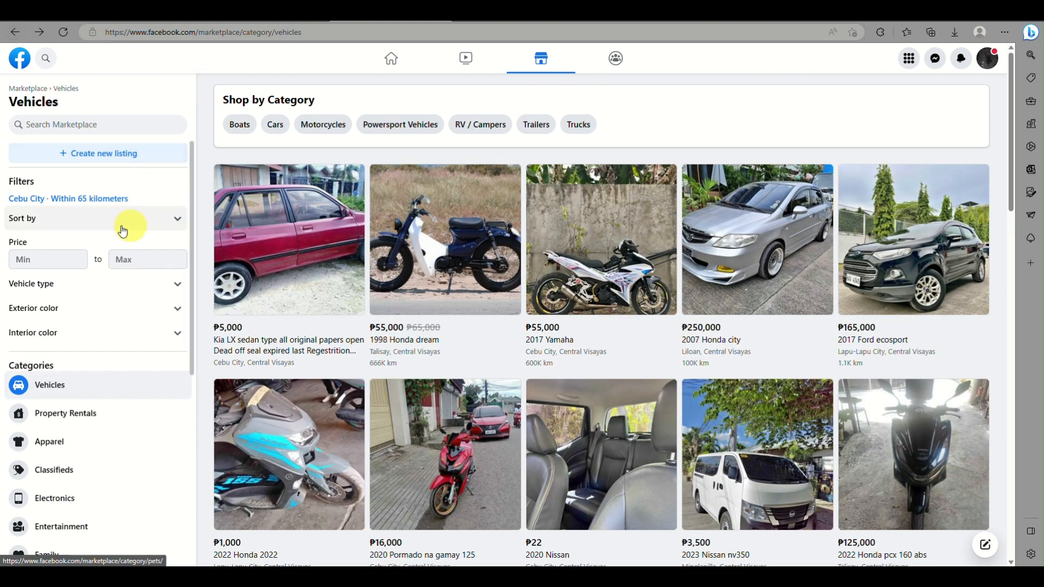
left_click(537, 55)
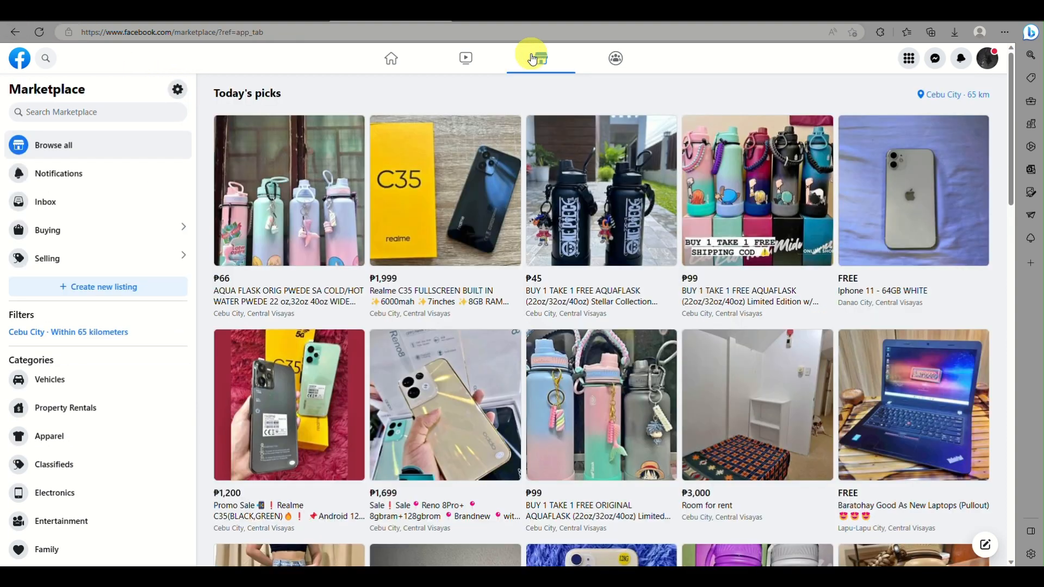
Start a new listing from the Selling section, review the listing types and choose Item for Sale.
left_click(83, 257)
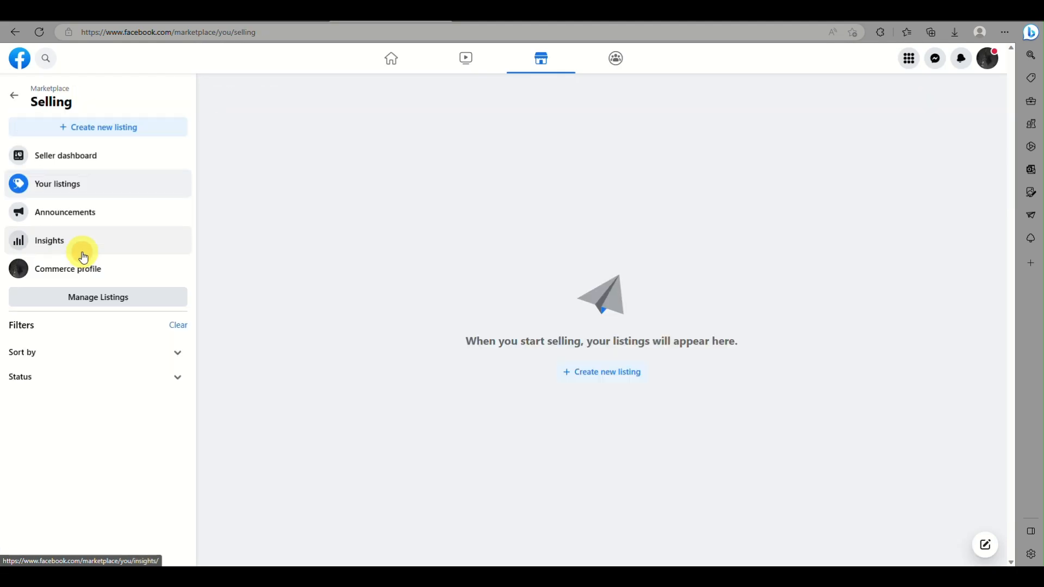
left_click(608, 375)
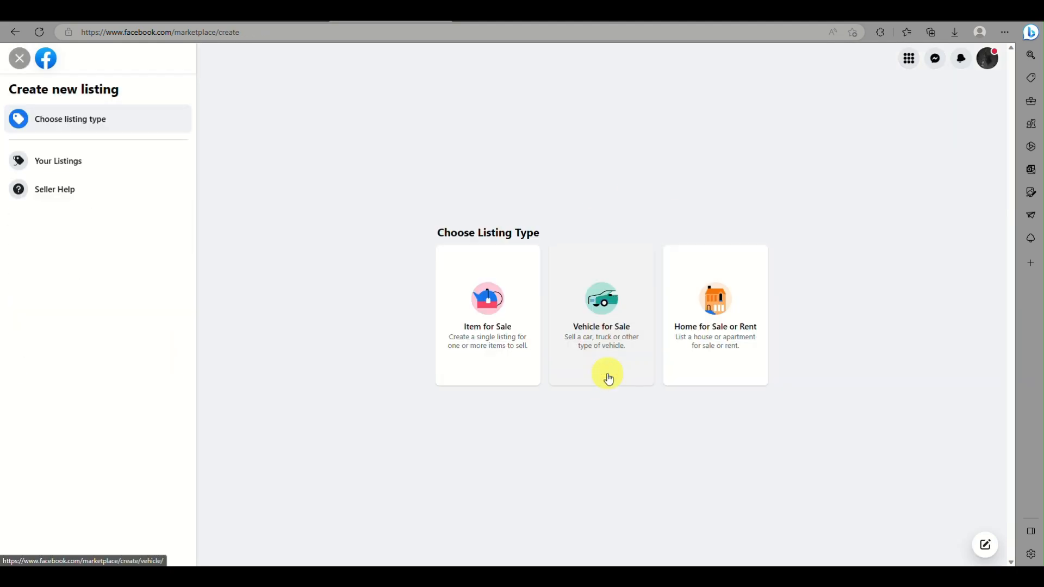
scroll(784, 356, "up", 5)
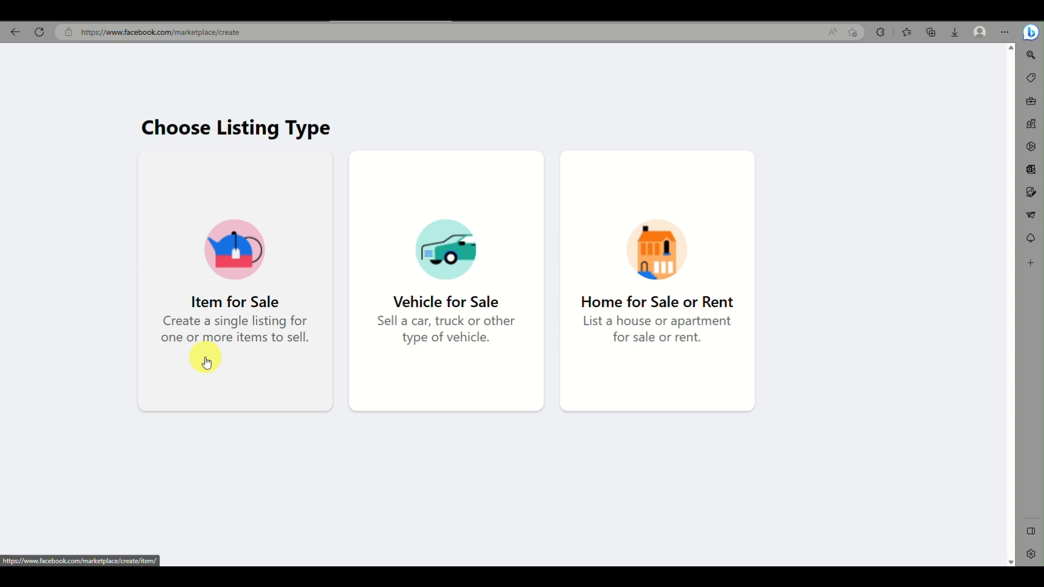
scroll(207, 363, "down", 2)
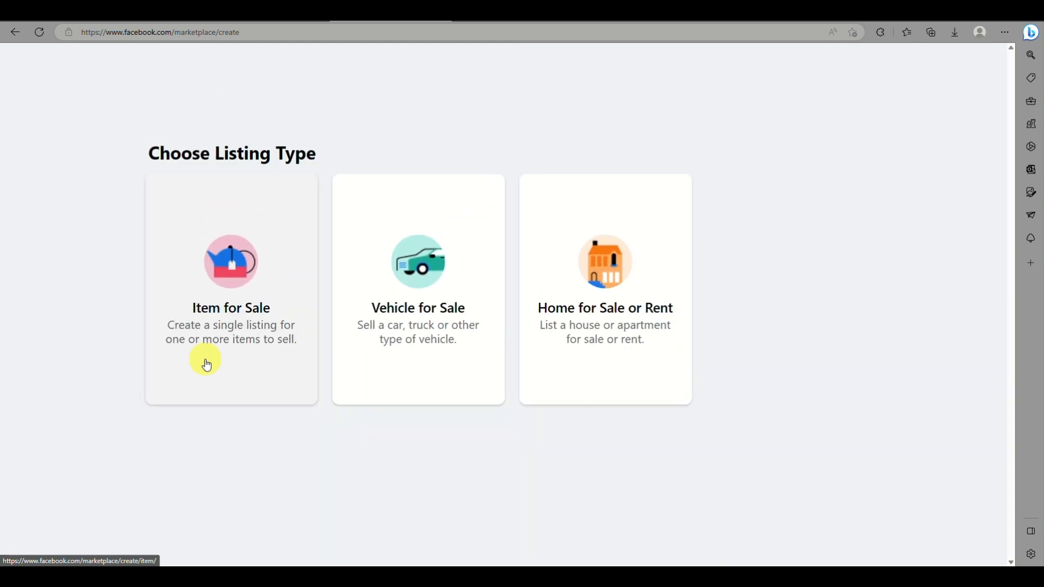
scroll(445, 311, "up", 5)
scroll(445, 312, "down", 5)
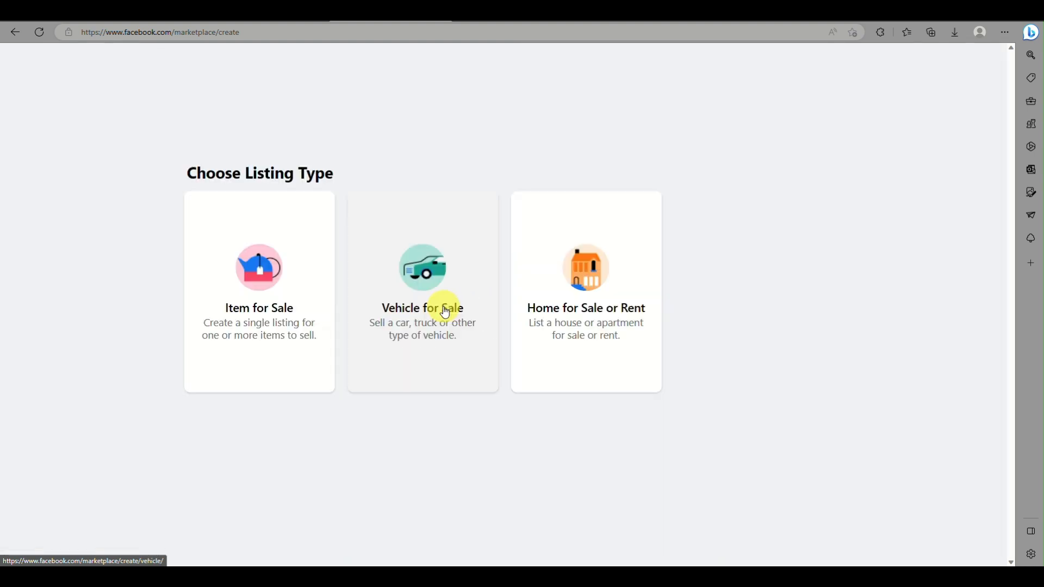
scroll(581, 317, "up", 4)
scroll(581, 317, "down", 6)
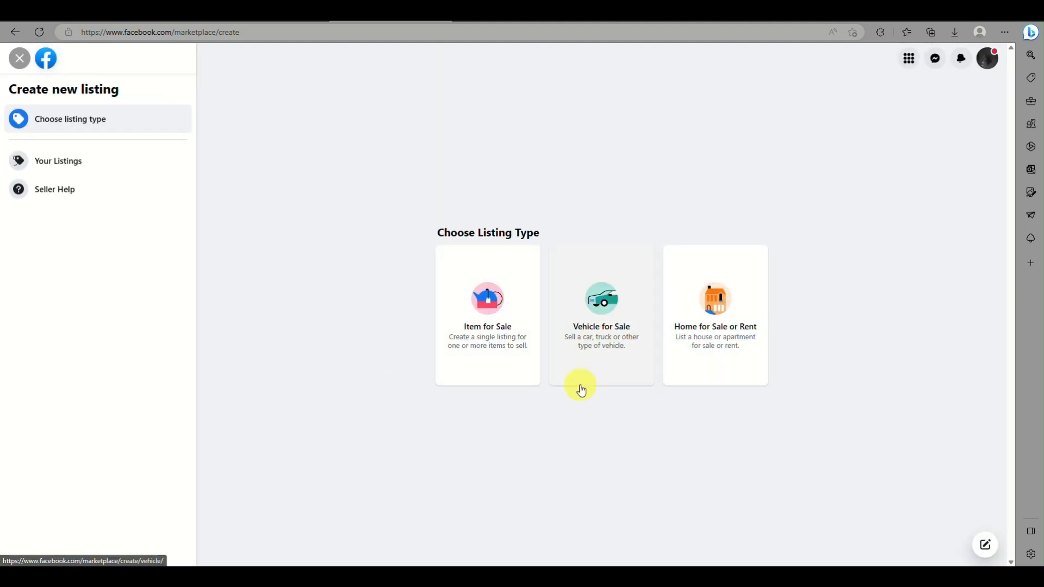
left_click(456, 320)
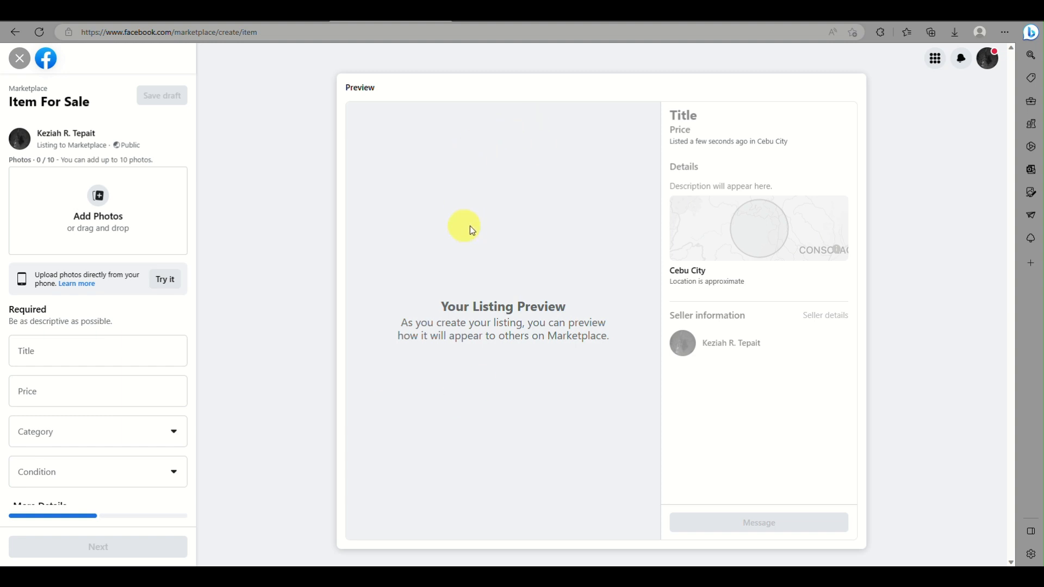
Add two photos from the Downloads folder to the listing: the single clear flower phone case and the three-case image.
left_click(70, 206)
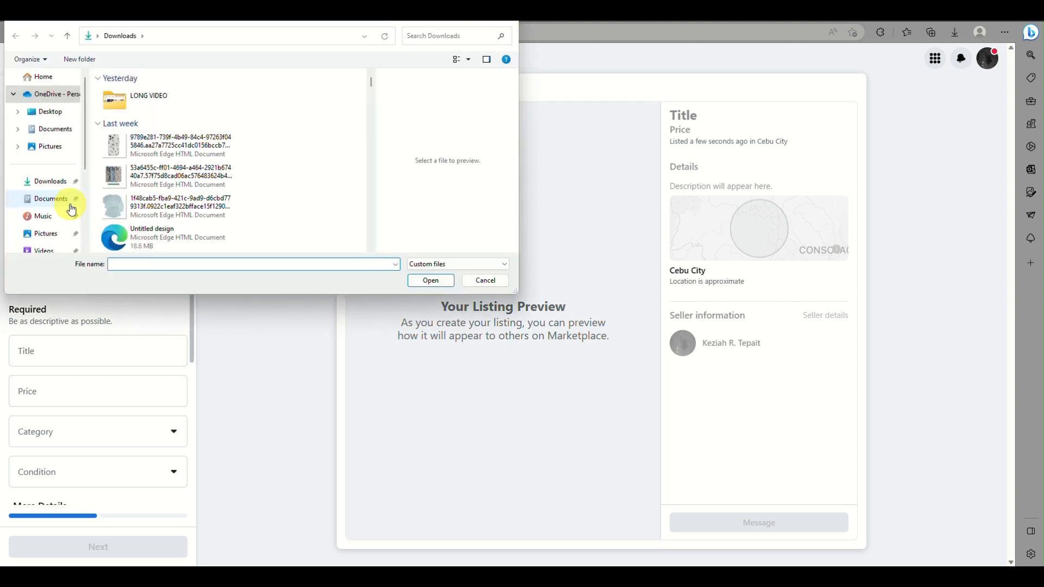
left_click(167, 155)
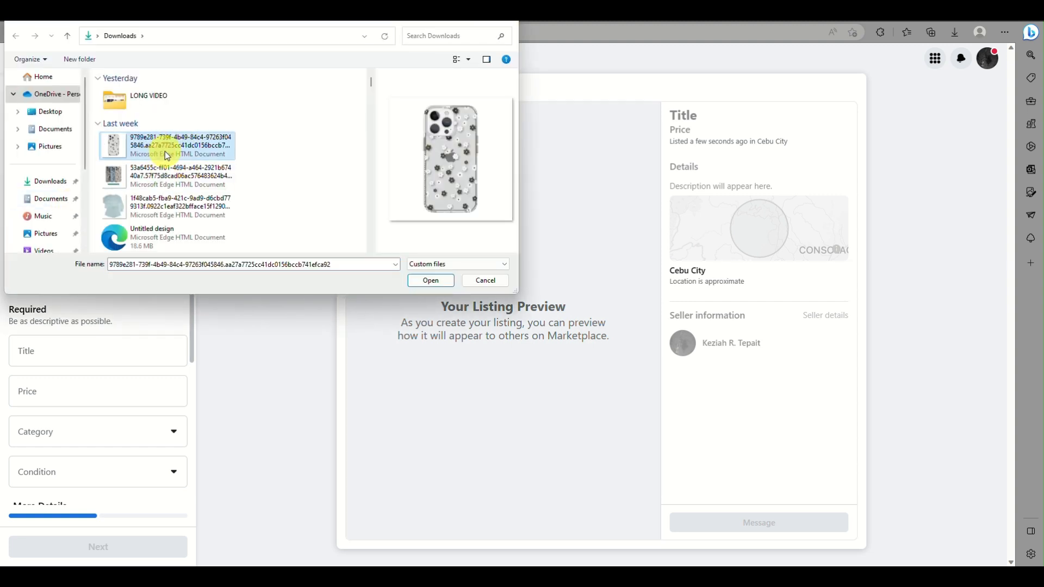
left_click(430, 280)
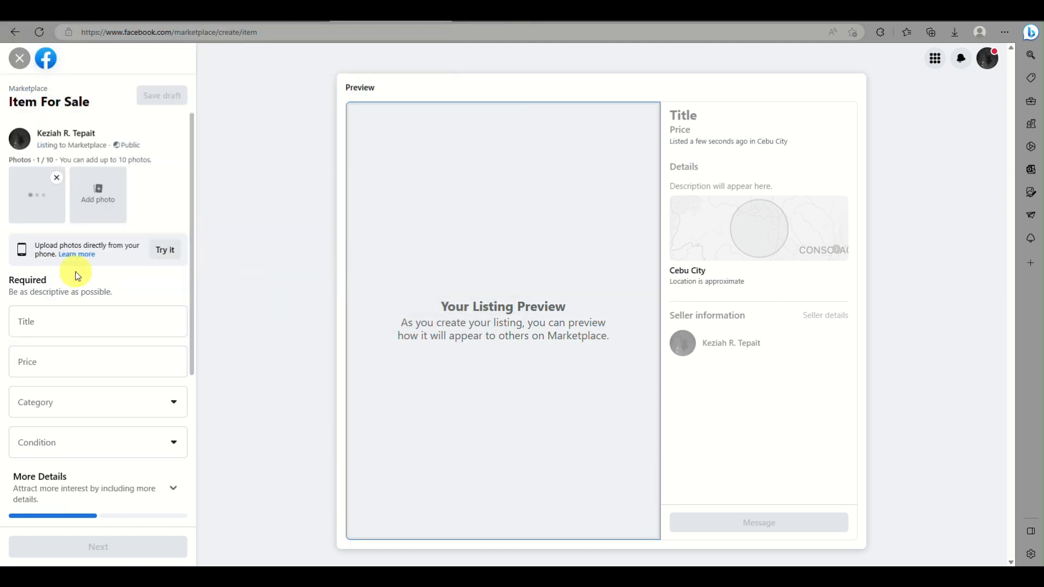
left_click(98, 198)
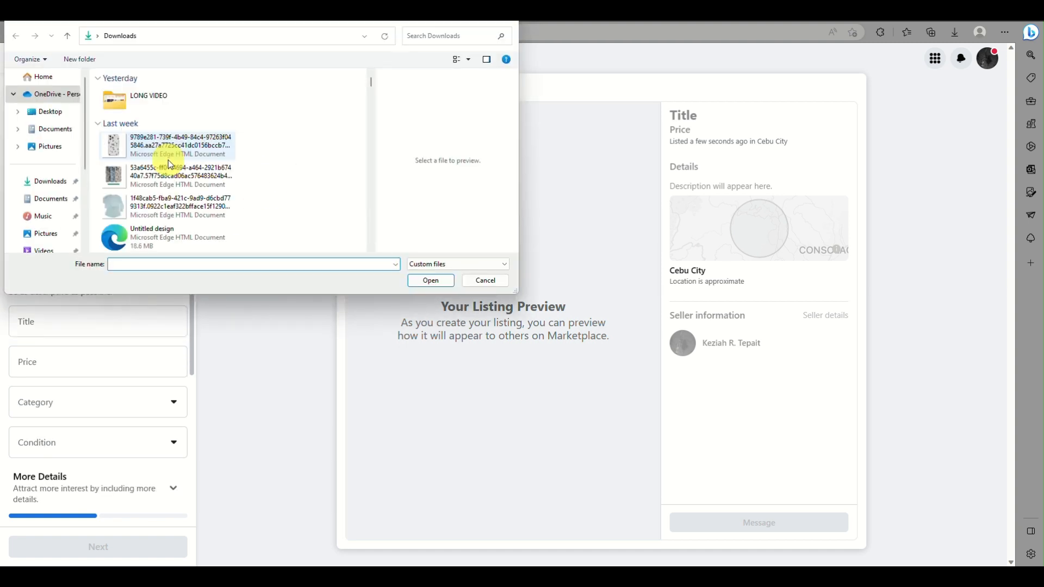
left_click(179, 174)
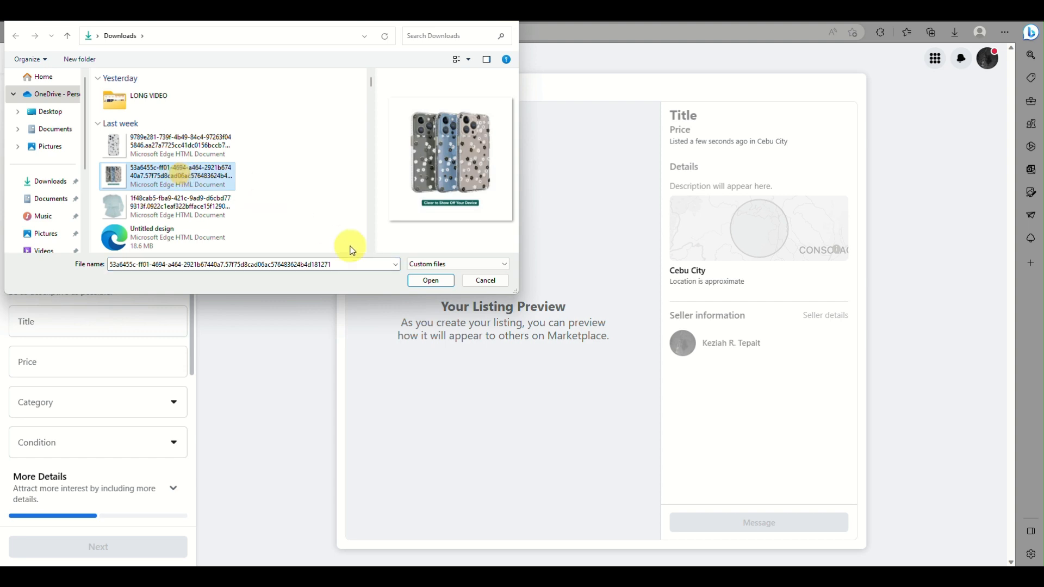
left_click(429, 281)
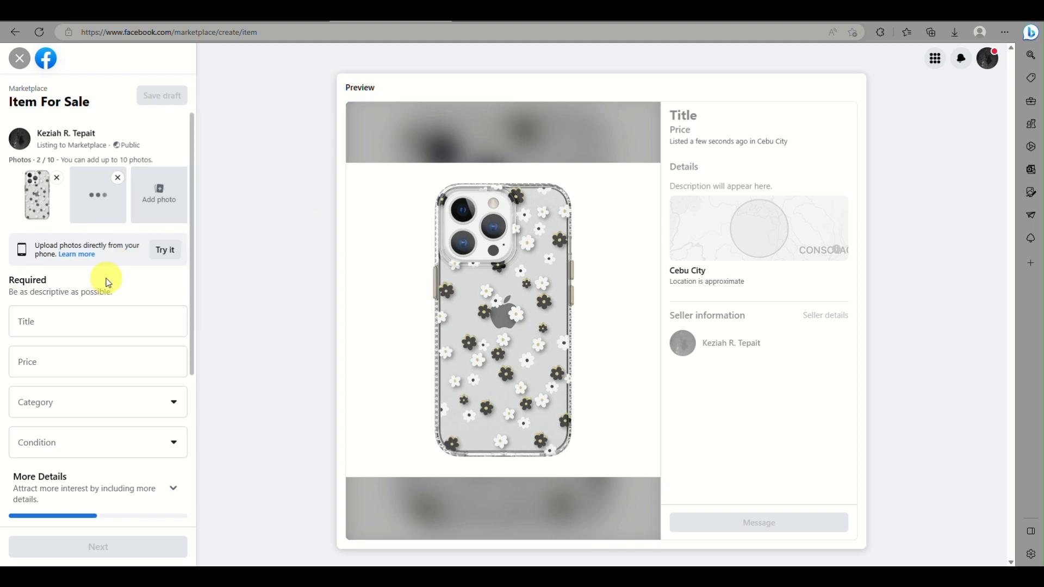
Title the listing "Ihpone 13 and iphone 12 phone case with flower design" and set its price to ₱250.
scroll(106, 281, "down", 2)
left_click(107, 199)
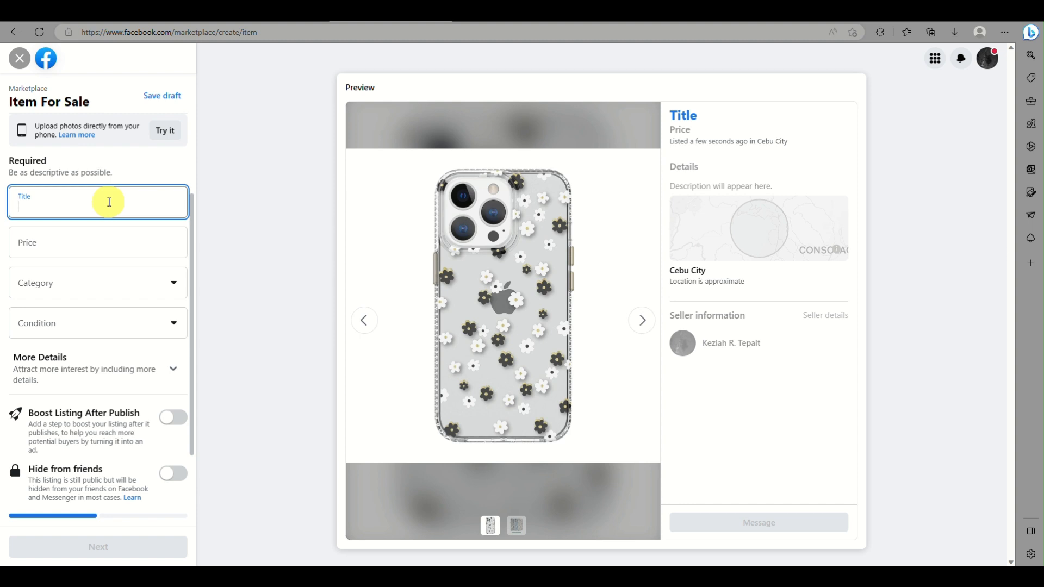
type("Ihpone 13 ")
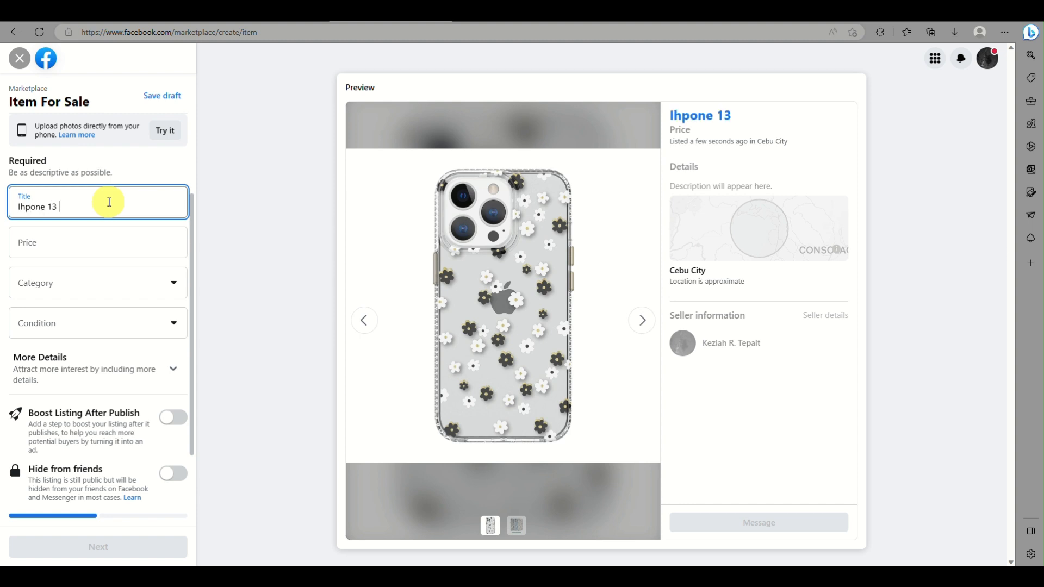
type("and iphone 1")
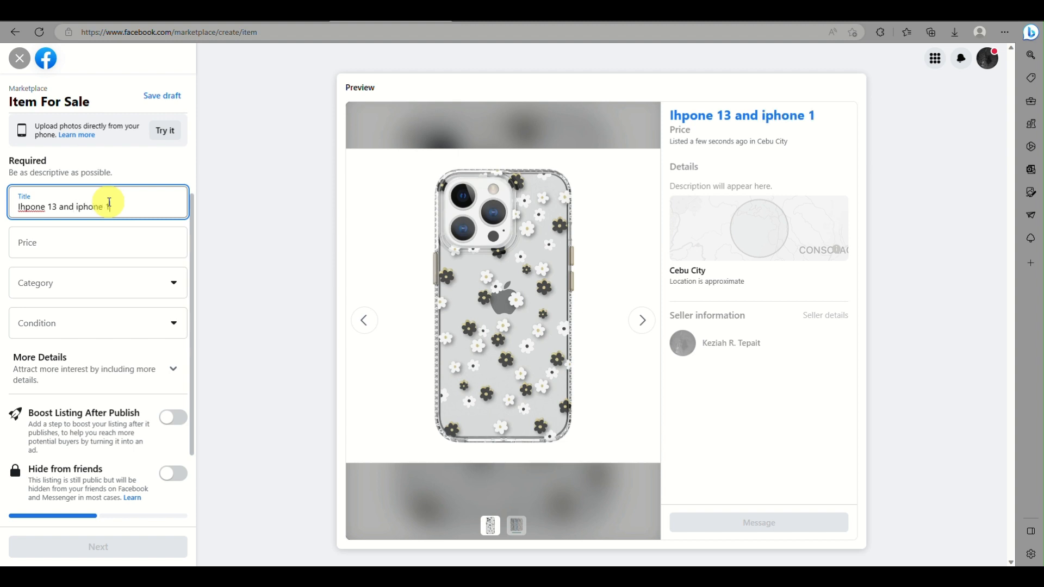
type("2 phone case ")
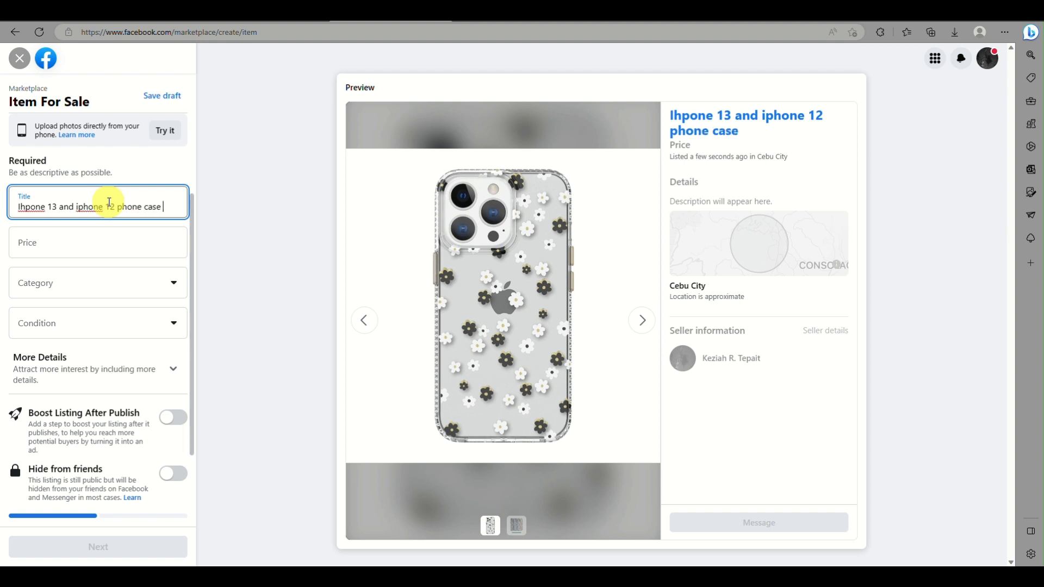
type("with flower design")
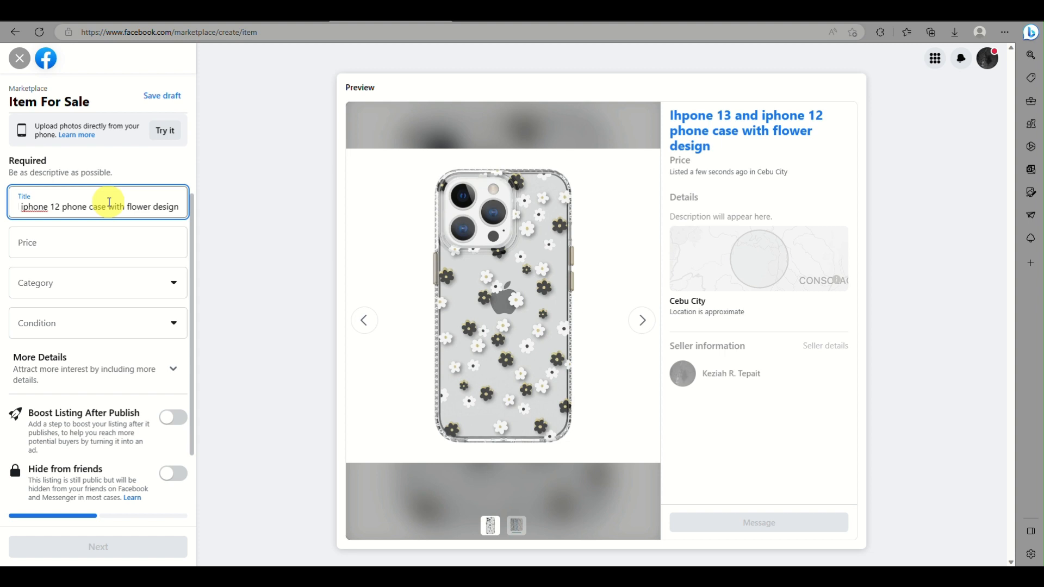
left_click(69, 238)
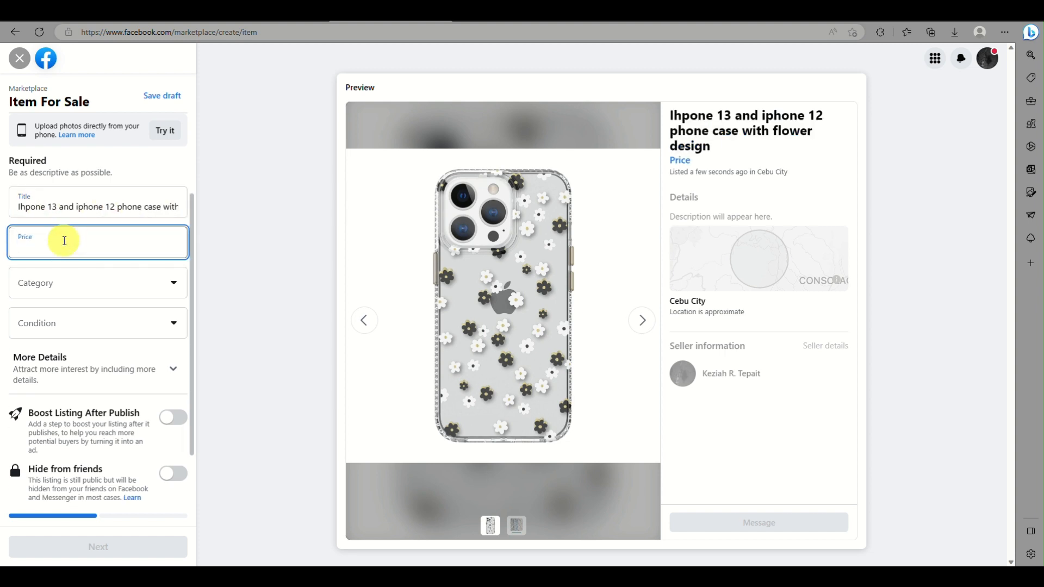
type("250")
Set the listing's category to Mobile phones under Electronics.
left_click(103, 281)
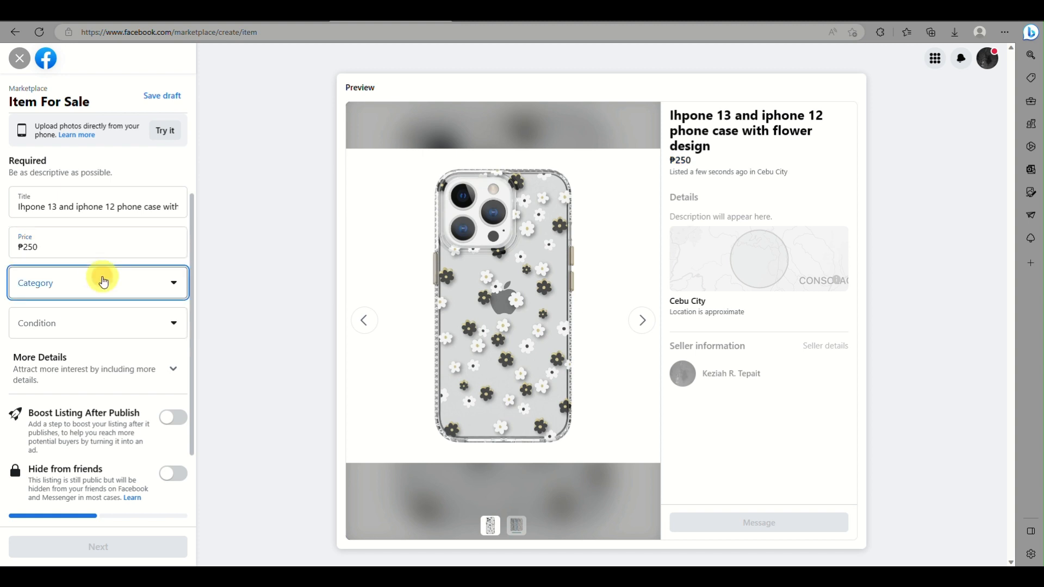
scroll(105, 327, "down", 1)
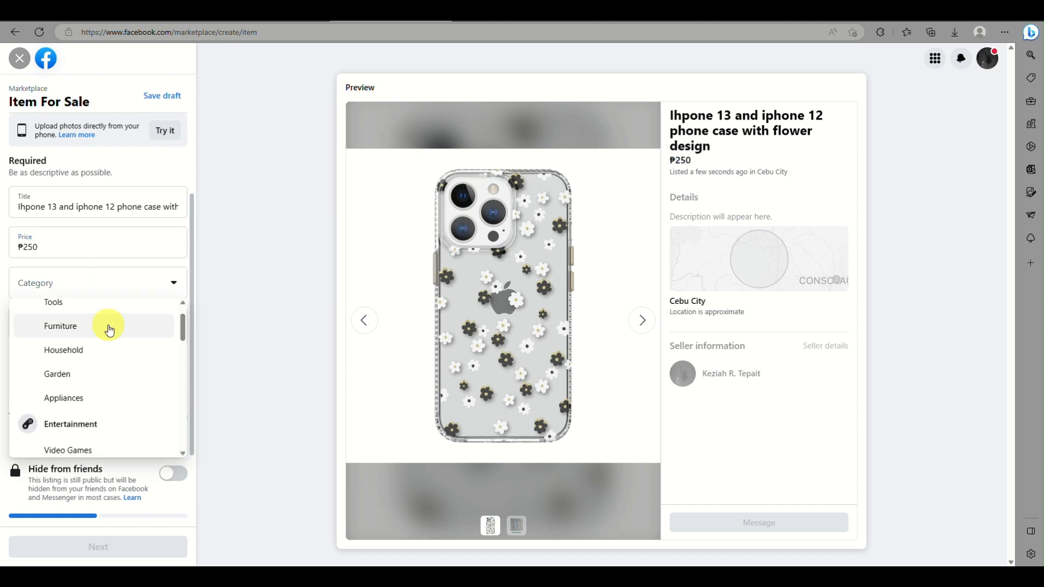
scroll(106, 327, "down", 2)
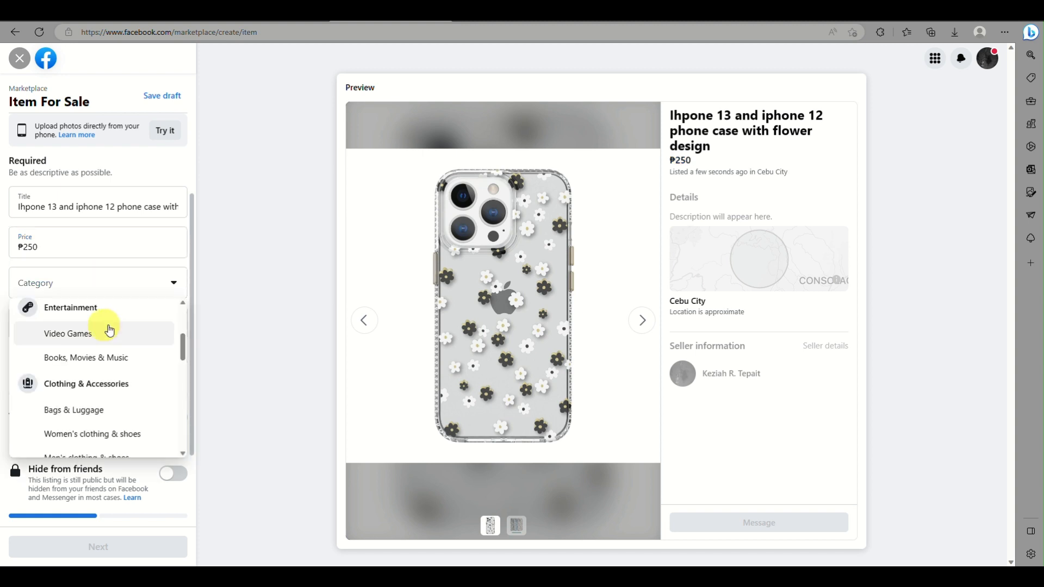
scroll(82, 390, "up", 4)
scroll(82, 392, "left", 1)
scroll(83, 392, "down", 1)
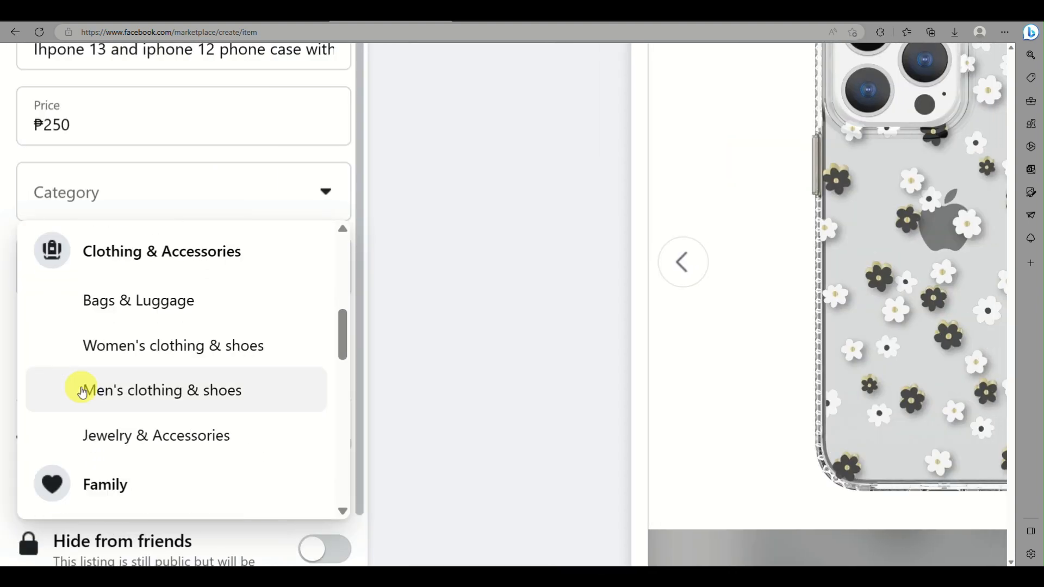
scroll(82, 392, "down", 3)
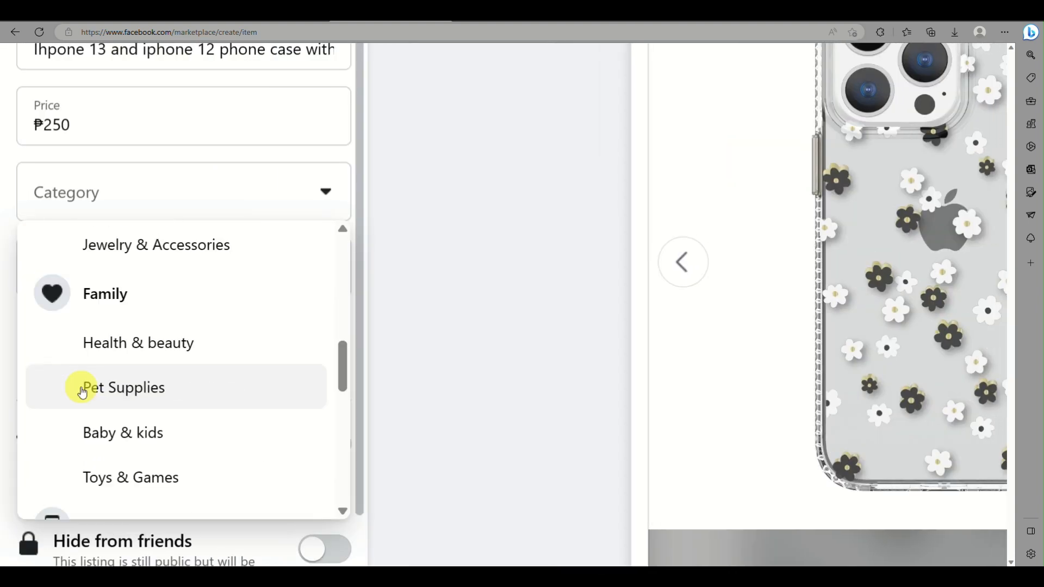
scroll(82, 391, "down", 3)
scroll(82, 392, "down", 3)
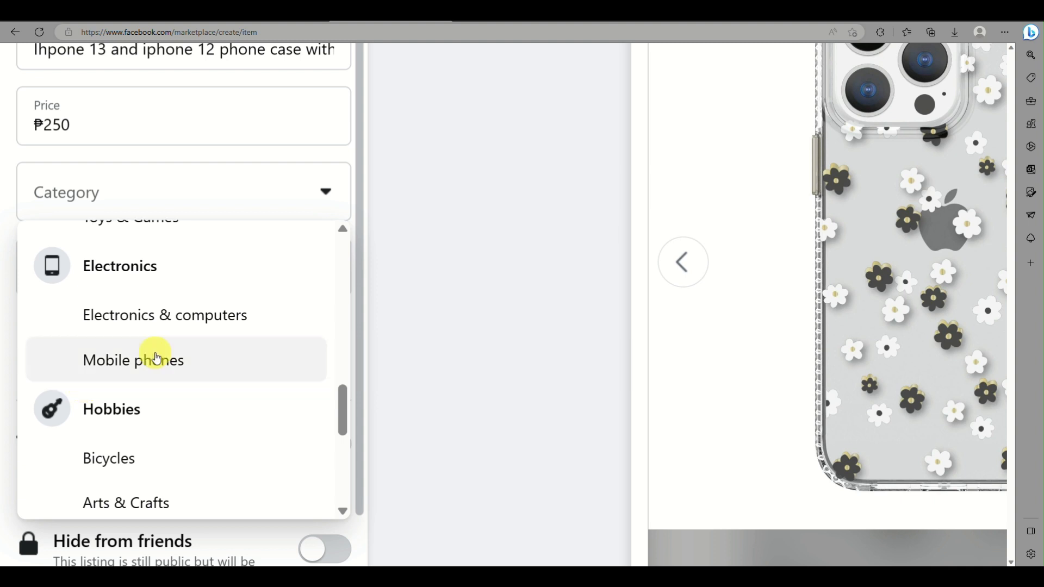
scroll(155, 353, "down", 5)
scroll(155, 353, "down", 1)
scroll(155, 354, "up", 5)
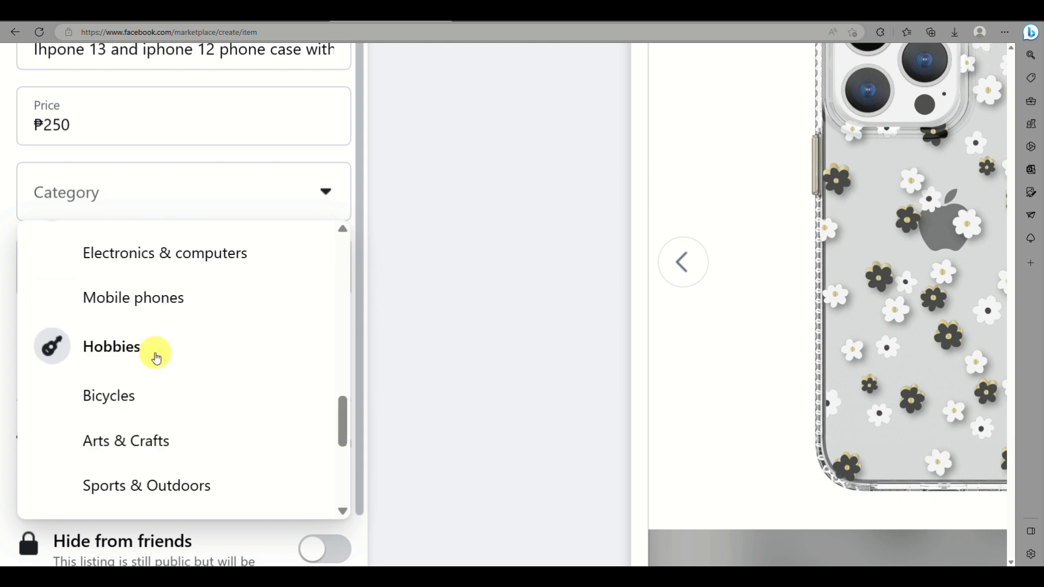
scroll(155, 356, "up", 2)
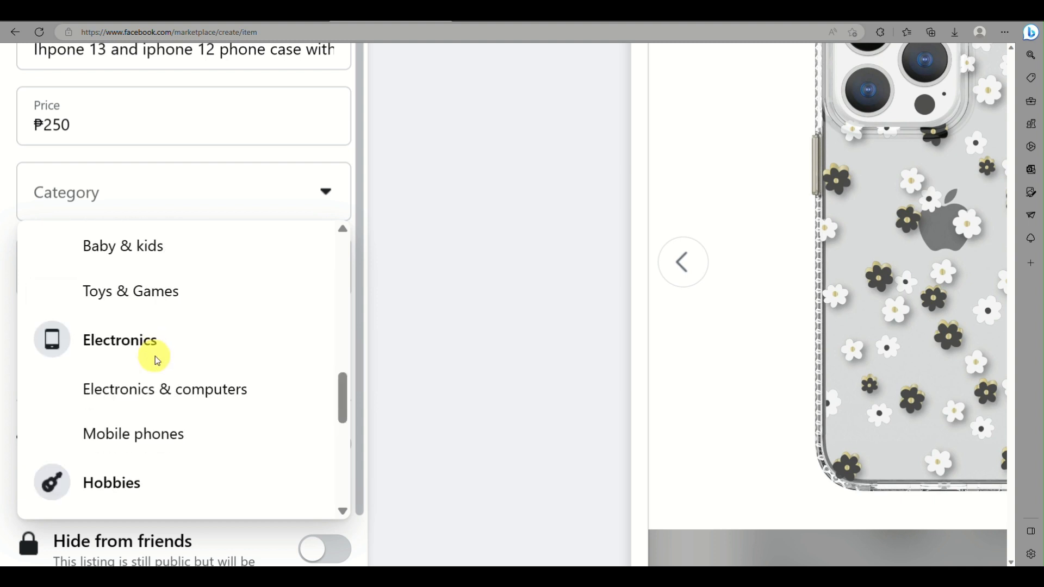
left_click(145, 434)
Set the condition of the phone case to New.
left_click(241, 288)
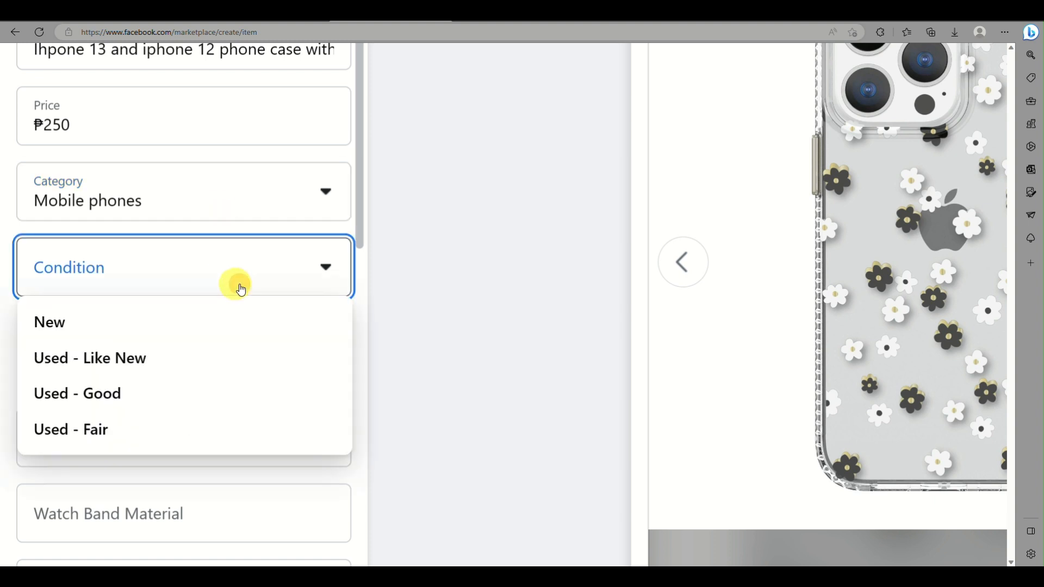
left_click(154, 326)
scroll(155, 329, "down", 5)
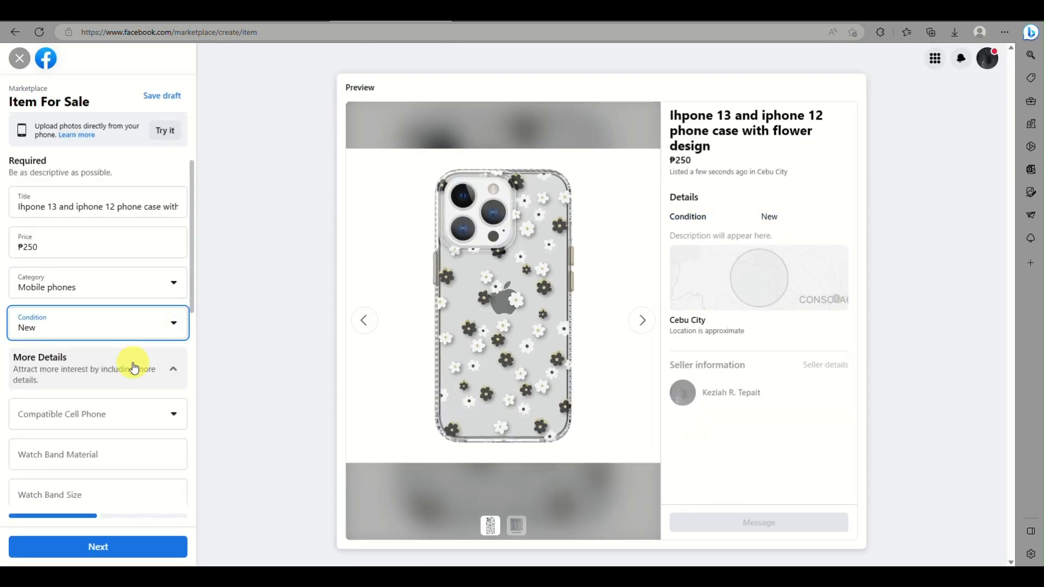
Find iPhone 11 among the compatible cell phone models and choose it for the listing.
left_click(131, 410)
scroll(130, 411, "down", 3)
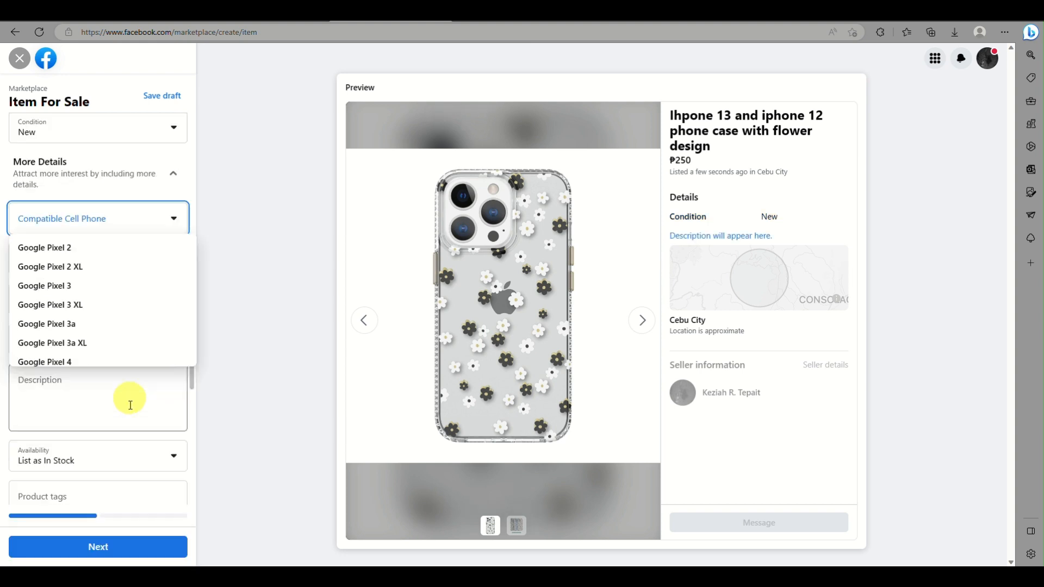
type("iphon")
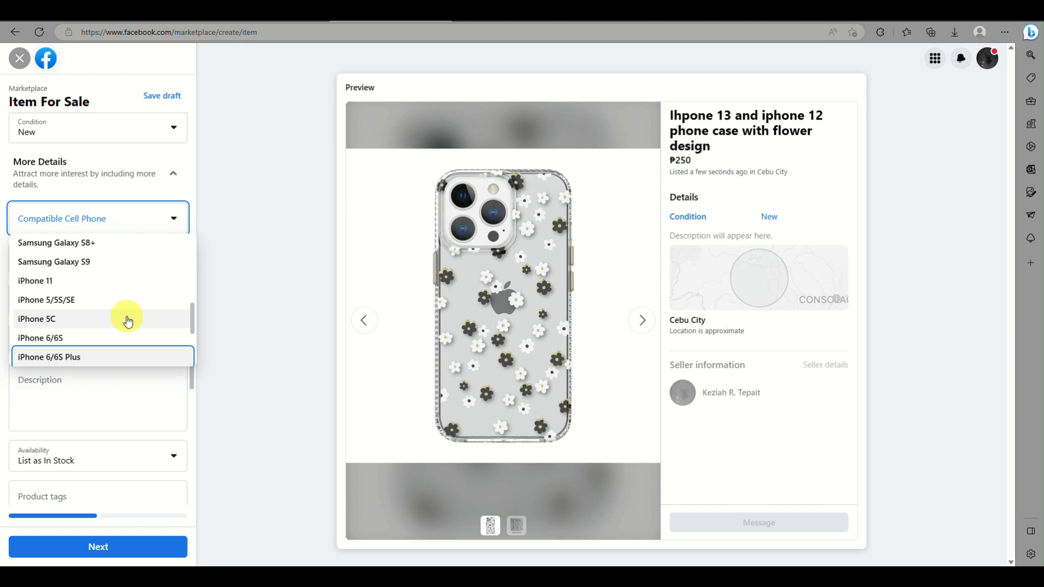
scroll(127, 321, "down", 4)
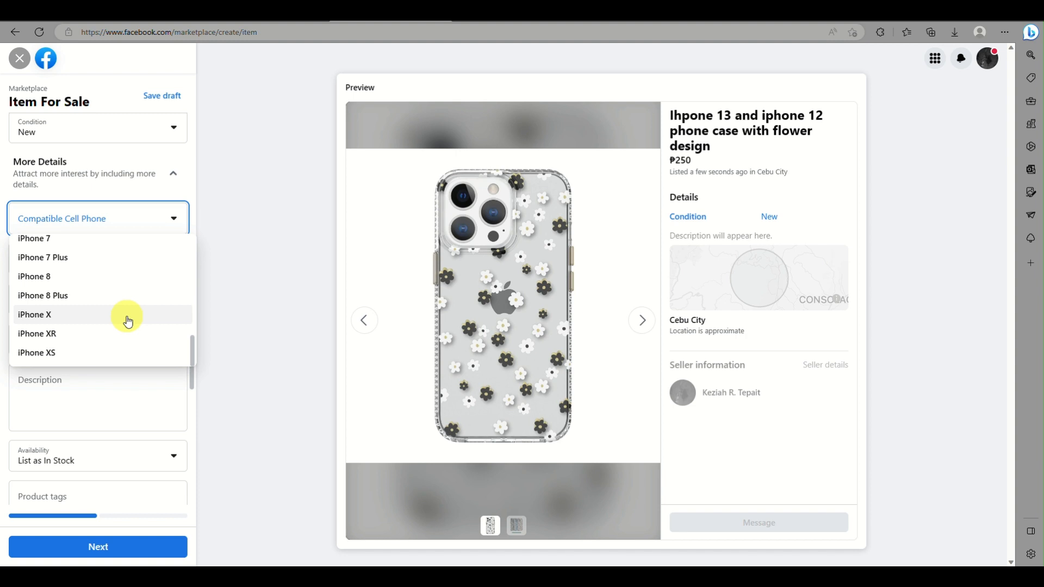
scroll(103, 315, "up", 1)
scroll(102, 318, "down", 1)
scroll(102, 318, "up", 6)
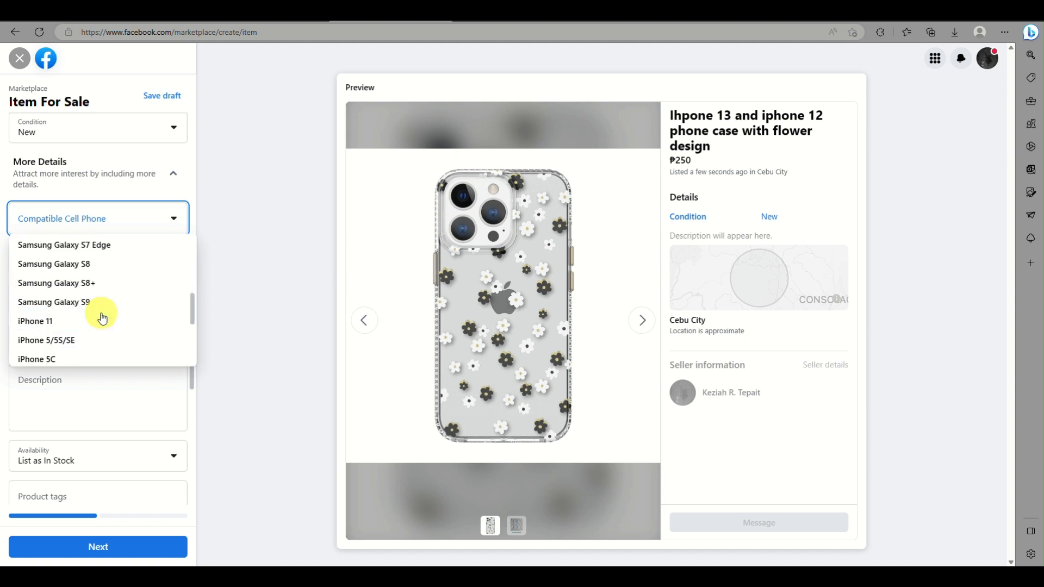
scroll(103, 318, "down", 2)
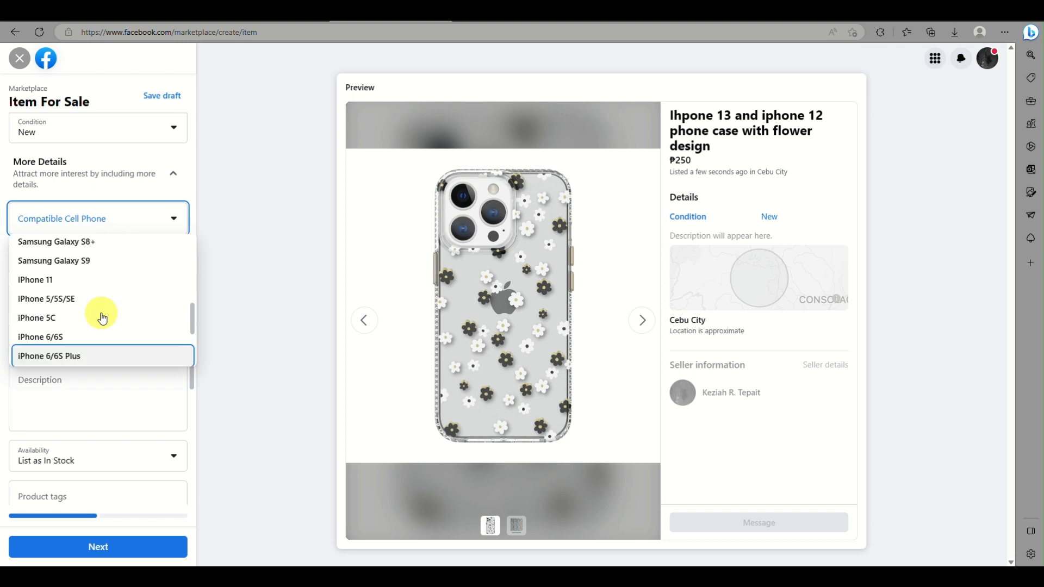
left_click(70, 279)
Add "11" after "iphone 12" in the listing title.
scroll(70, 269, "up", 5)
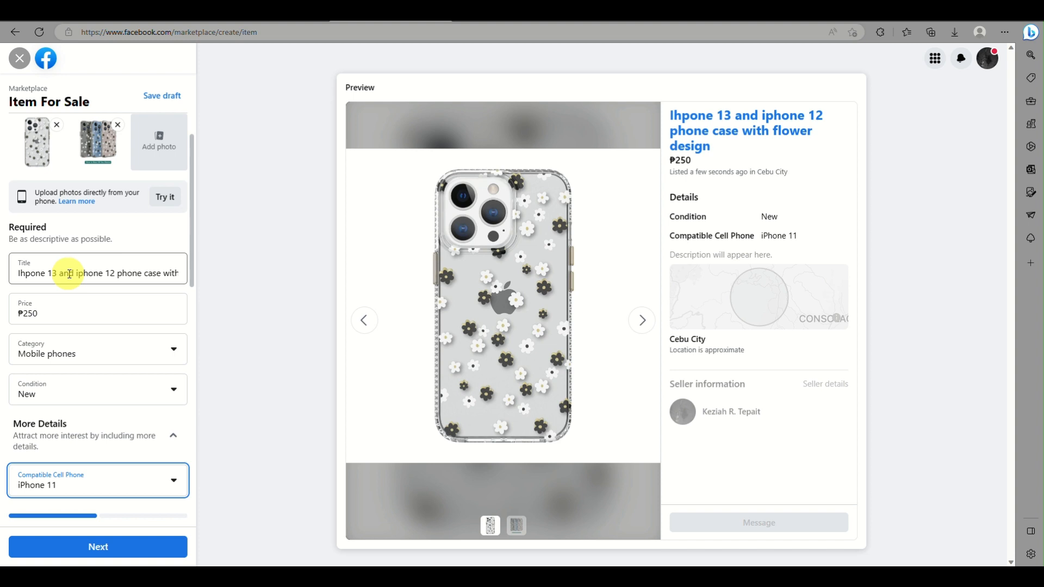
left_click(115, 272)
type("11")
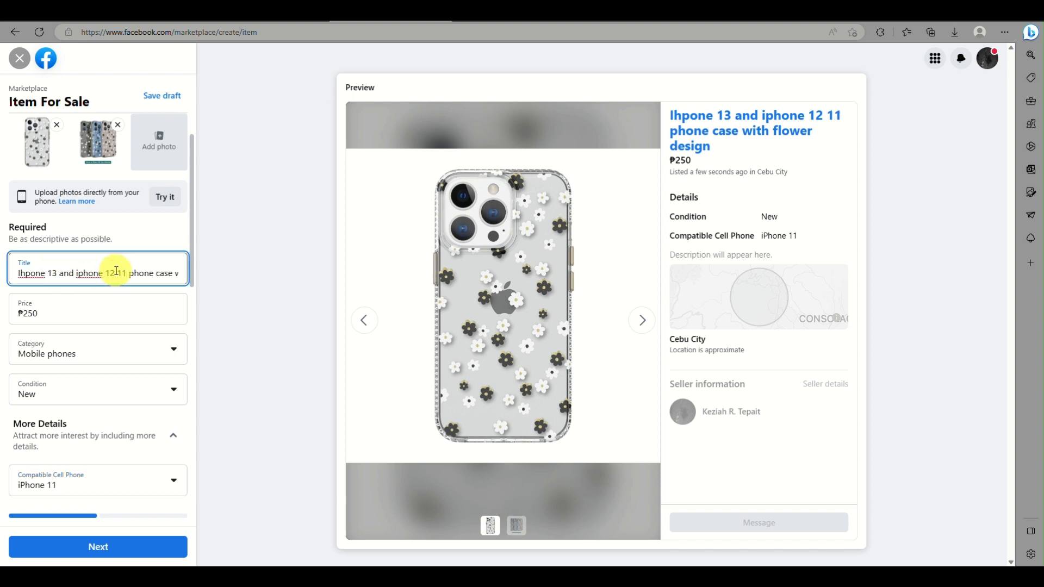
Leave the watch band material and size empty and enter "claer with floral design" as the color.
scroll(90, 318, "down", 10)
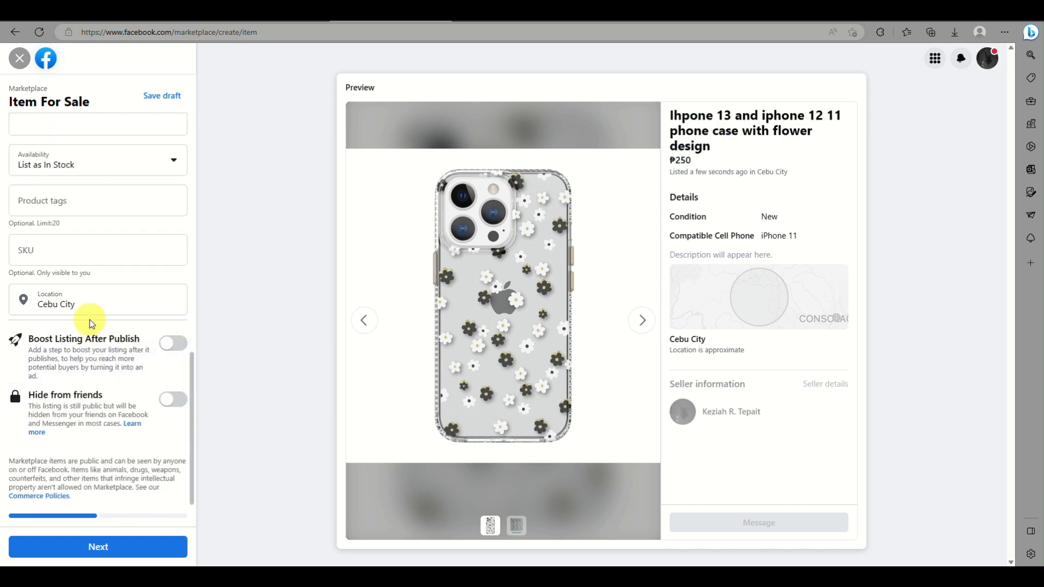
scroll(91, 324, "up", 5)
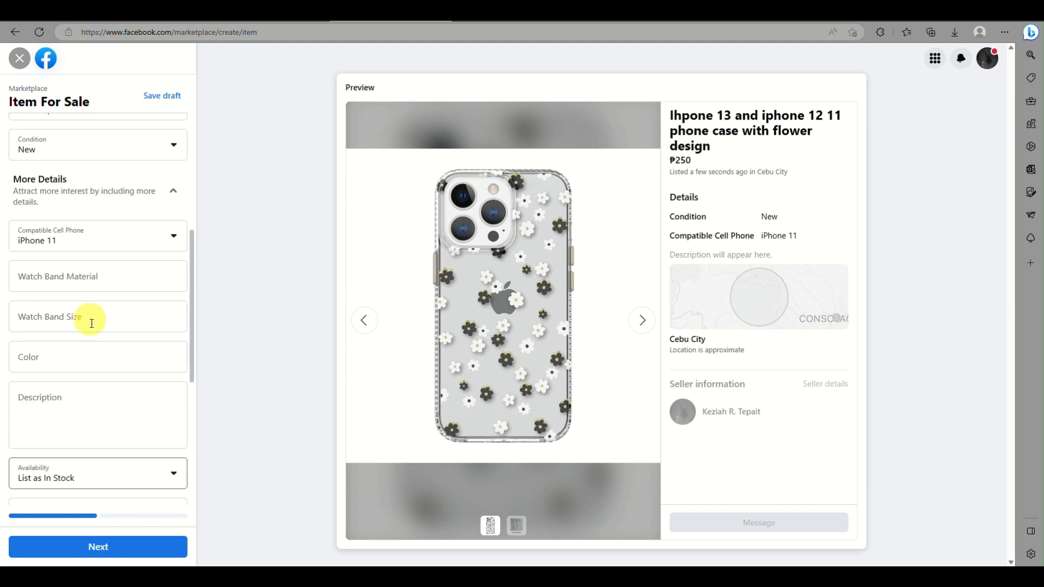
left_click(107, 279)
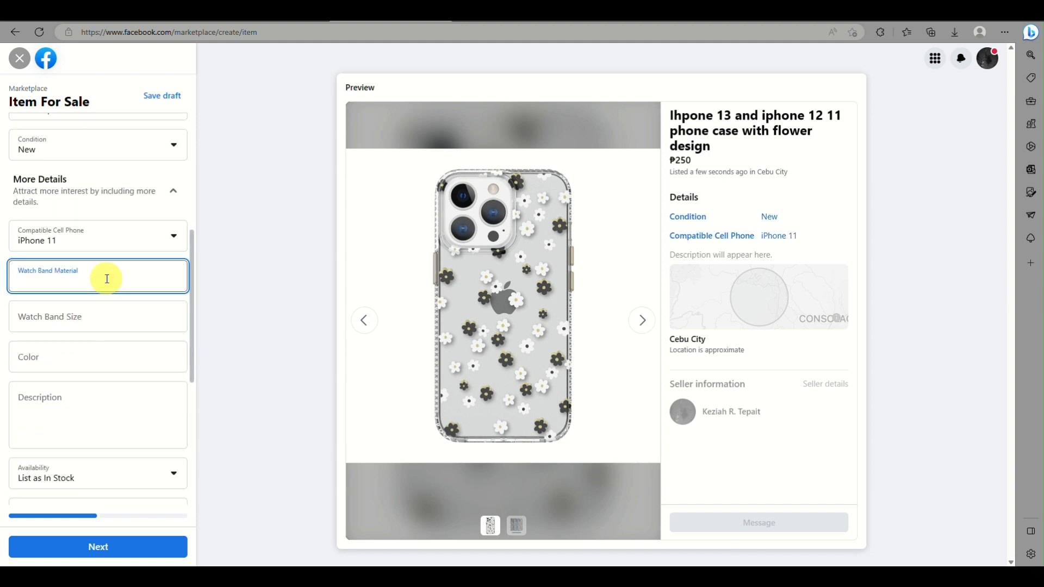
left_click(100, 312)
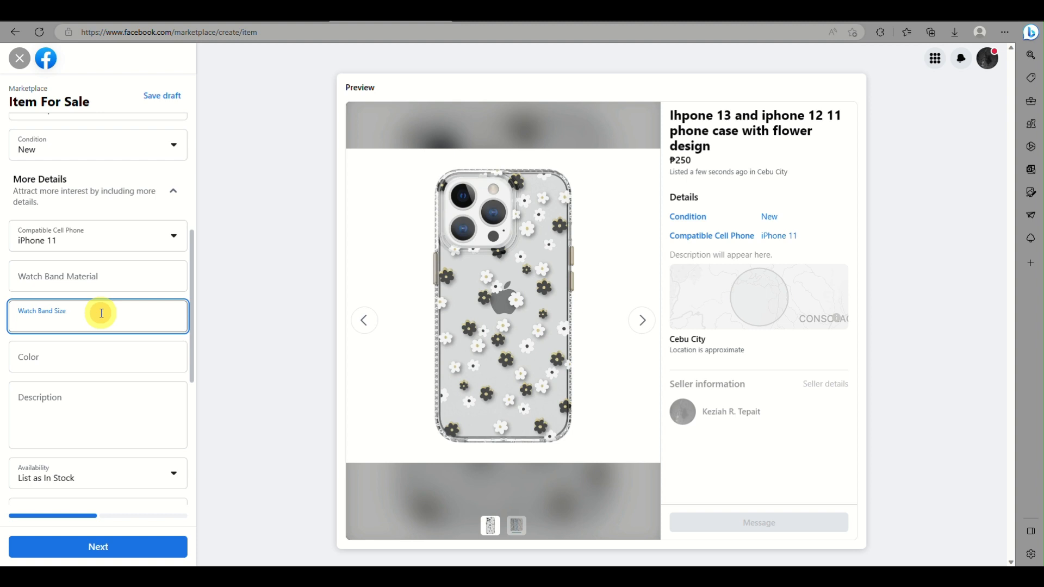
left_click(91, 350)
type("claer ")
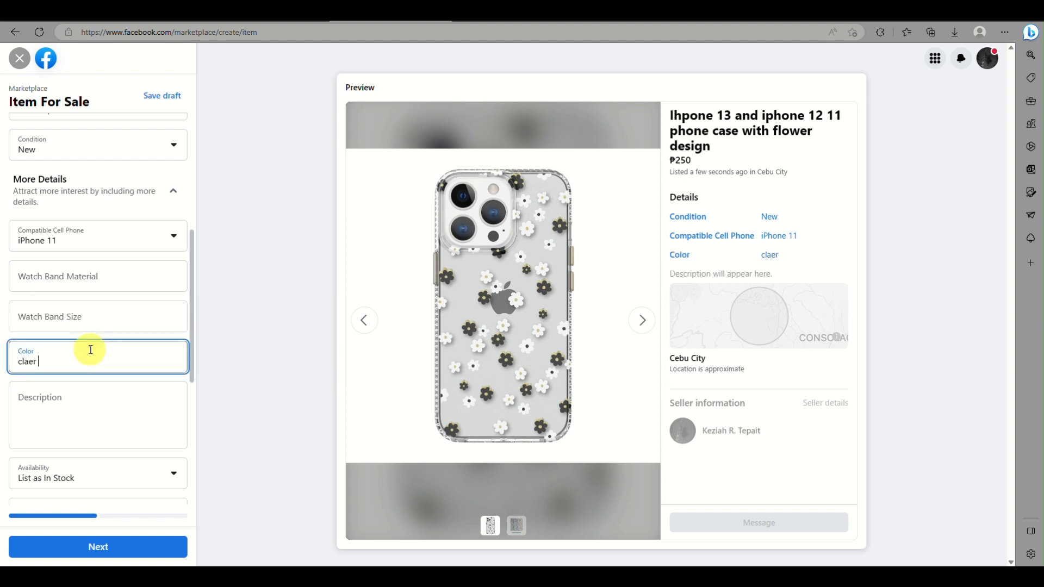
type("with floral design")
Correct the misspelled first word of the color to "clear".
scroll(90, 350, "down", 4)
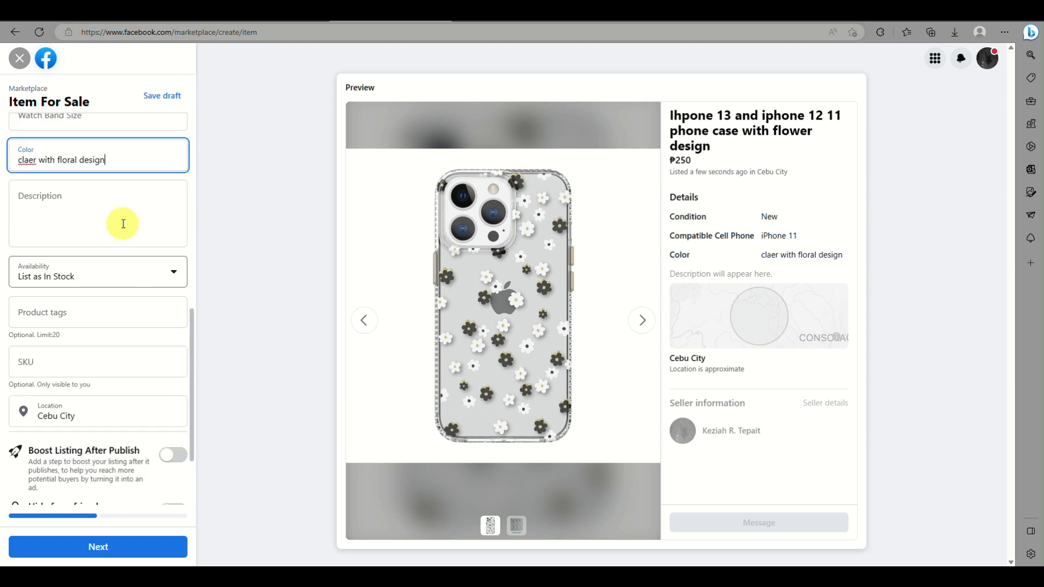
left_click(109, 200)
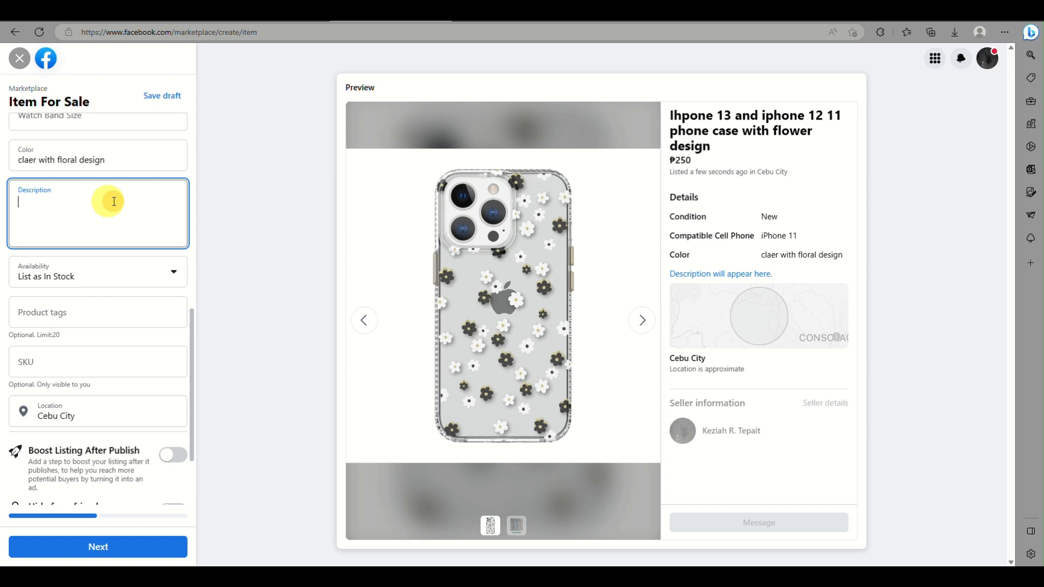
left_click(37, 160)
key("BackSpace")
key("BackSpace")
key("BackSpace")
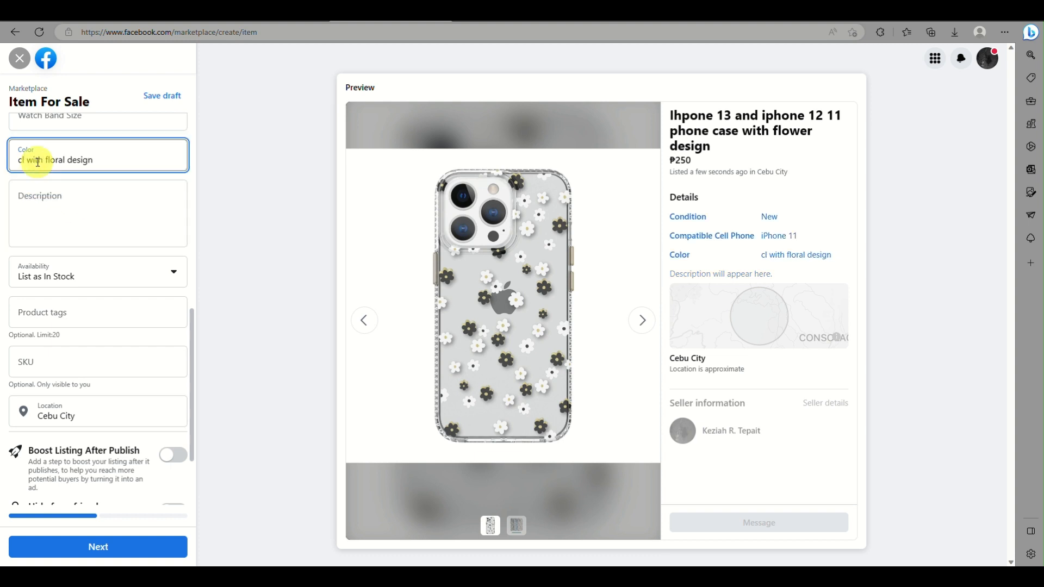
type("ear")
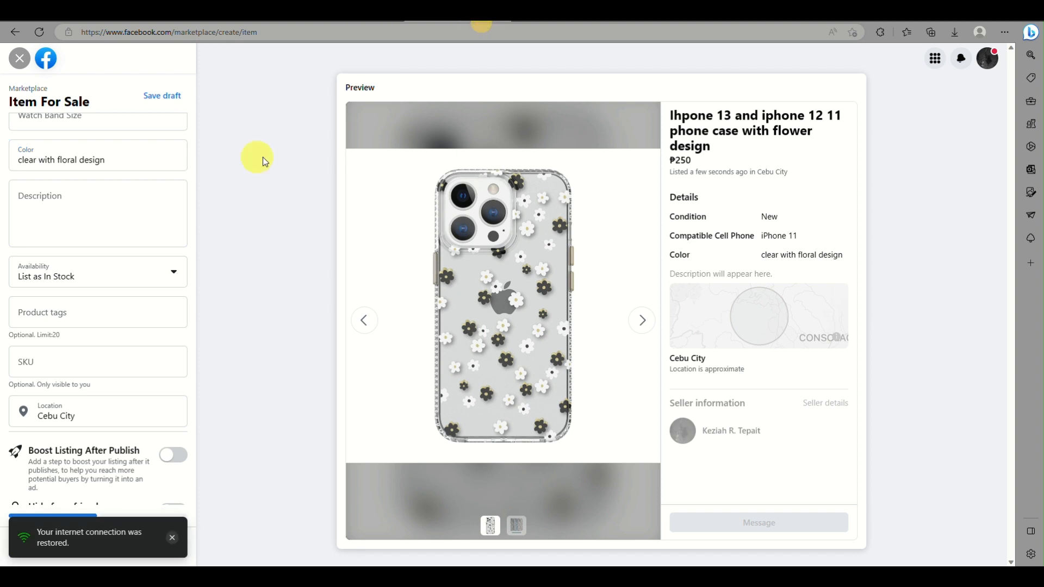
Fill in the description beginning "Introducing the ultimate protection for your iPhone" and choose List as In Stock for availability.
left_click(158, 195)
type("Introducing the ultimate protection for your iPhone - our stylish and durable phone case! Made with high-quality materials, this case is the perfect solution for safeguarding your phone from everyday wear and tear, drops, and scratches.  Our iPhone case is designed to fit seamlessly onto your phone, allowing easy access to all buttons, ports, and features. With its slim and lightweight design, you'll hardly even notice it's there! But when accidents happen, you'll be glad you have it on.  Not only is our case functional, but it's also stylish! Available in a variety of colors and designs, you can choose the perfect one to match your personality and style. Plus, the soft-touch finish feels great in your hand and provides a secure grip.  Investing in our iPhone case is a no-brainer - protect your phone and make a fashion statement at the same time. Don't wait, order yours today!")
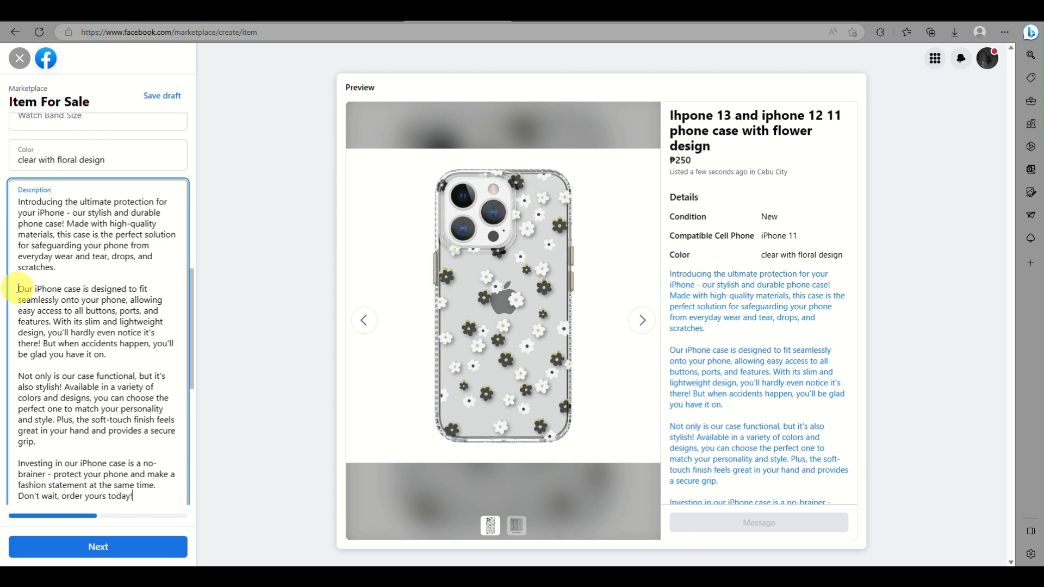
scroll(18, 288, "down", 5)
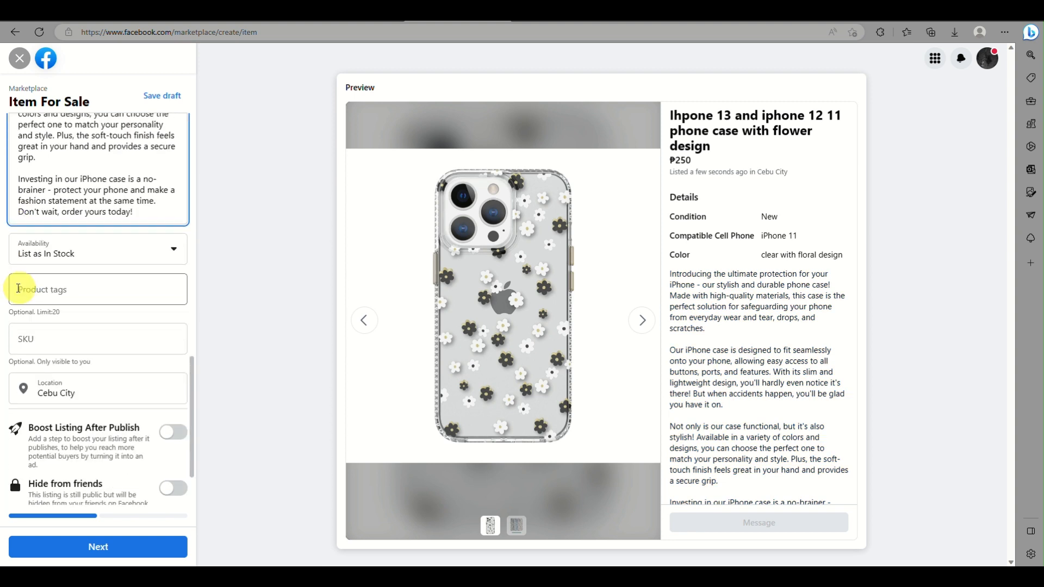
left_click(102, 256)
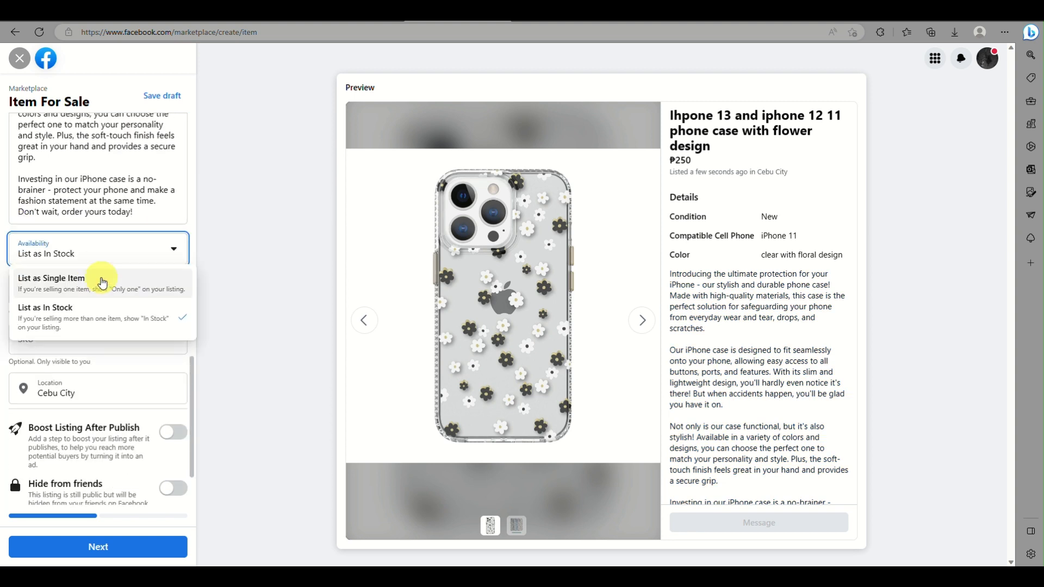
left_click(102, 306)
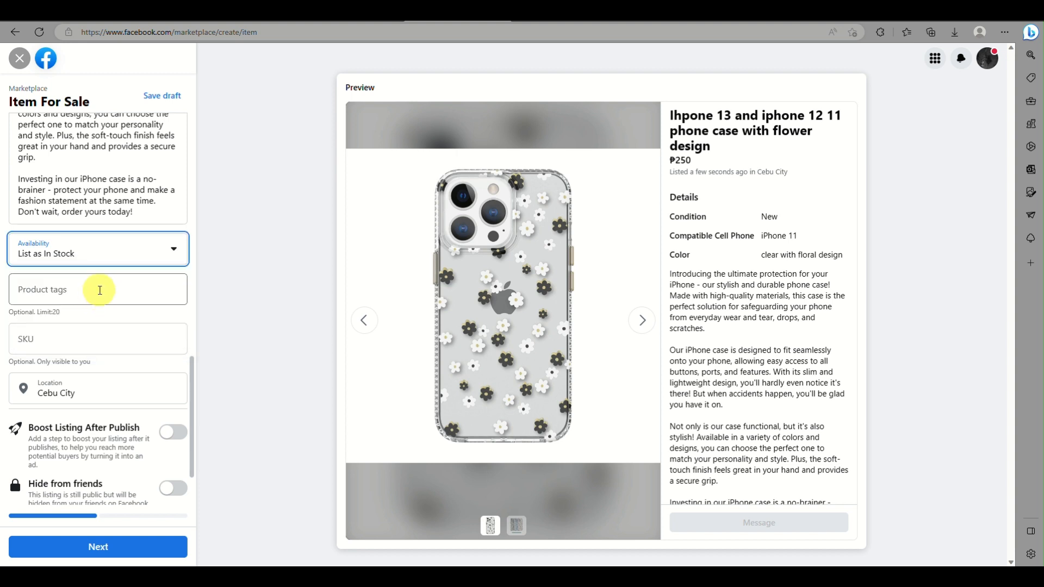
Review the optional product tags, SKU, location, boost and hide-from-friends settings, and check the rest of the listing preview.
left_click(99, 290)
scroll(100, 290, "down", 2)
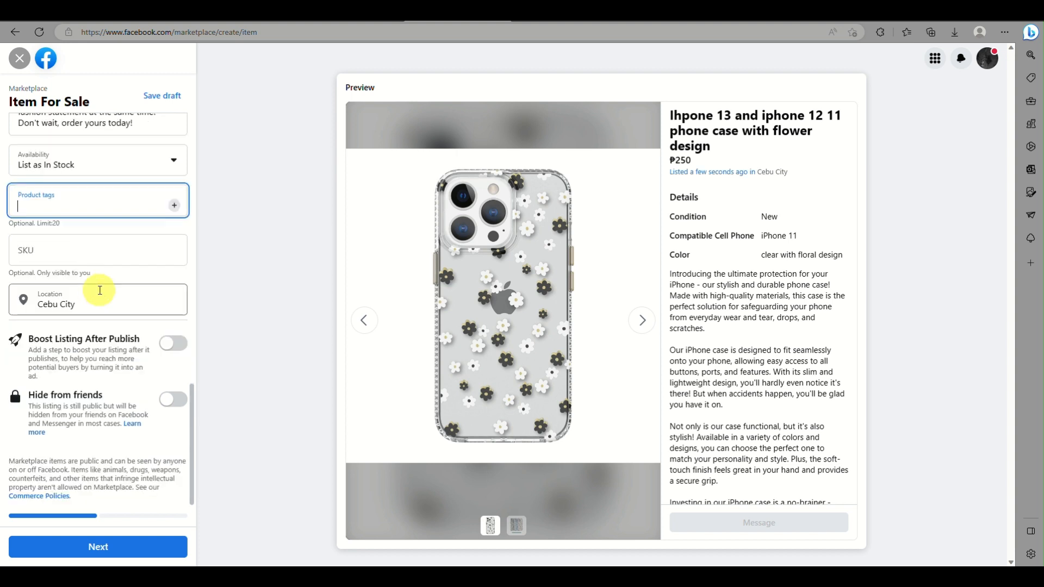
left_click(85, 239)
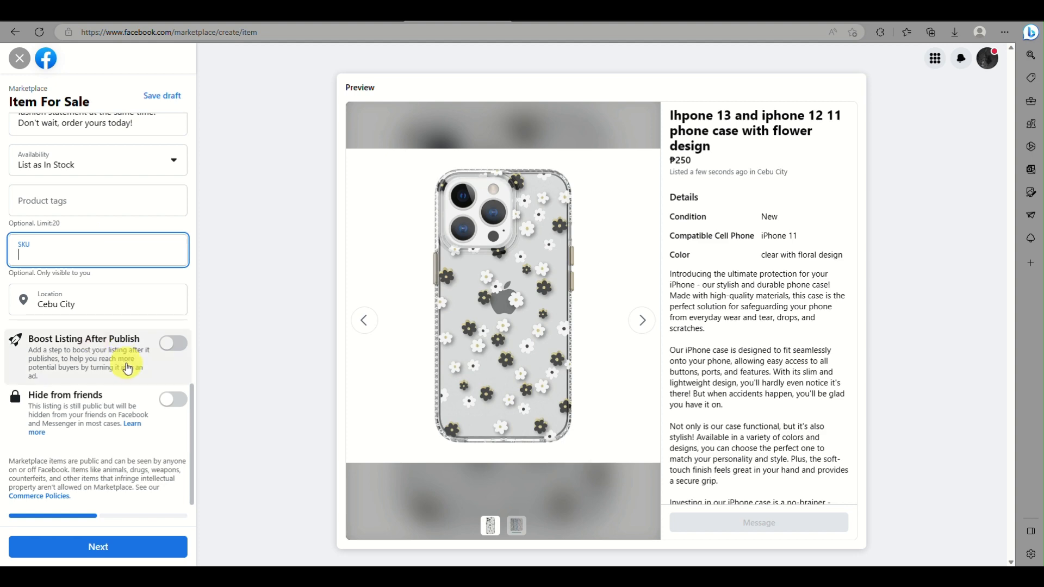
scroll(127, 368, "up", 5)
scroll(127, 368, "left", 2)
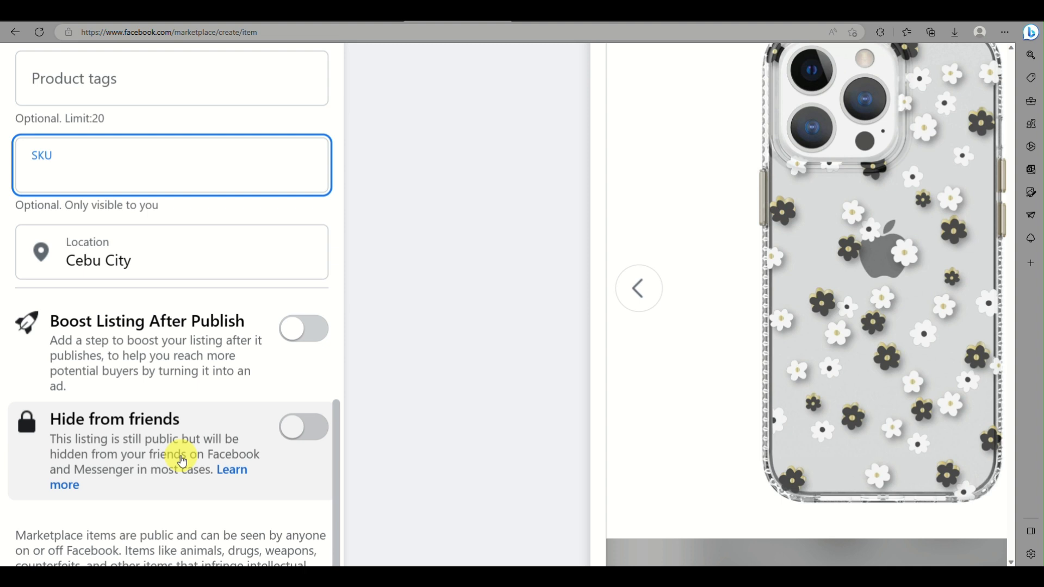
key("ctrl+0")
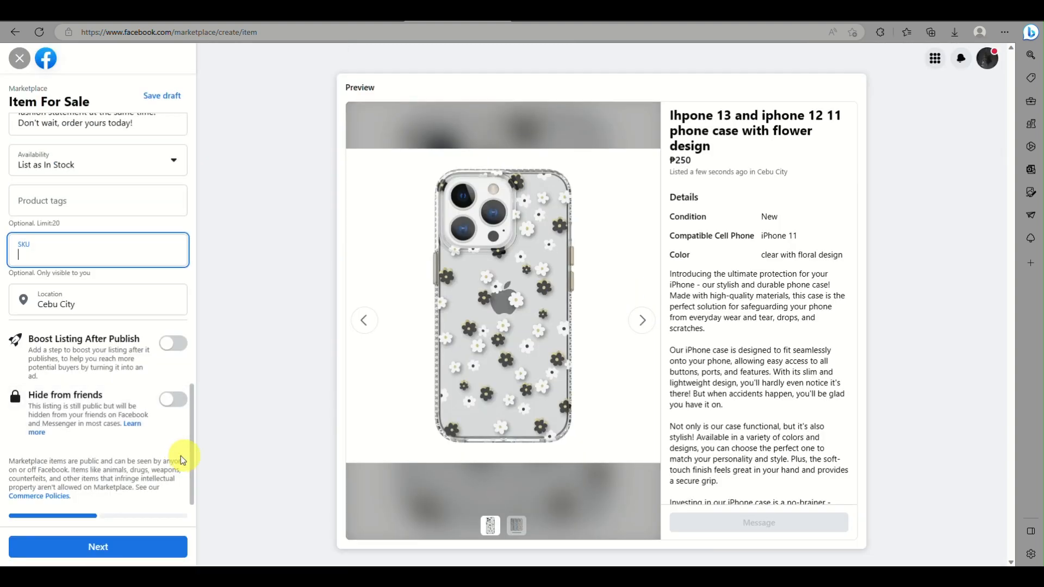
scroll(831, 447, "down", 4)
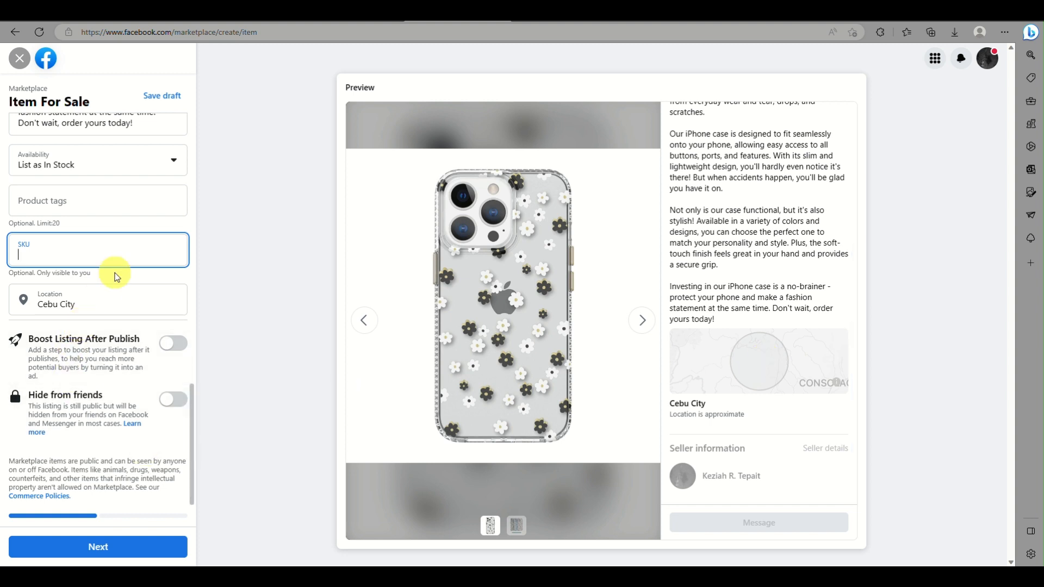
Keep Cebu City as the listing's location, leave the boost option off, and continue to the options for listing in more places.
left_click(95, 299)
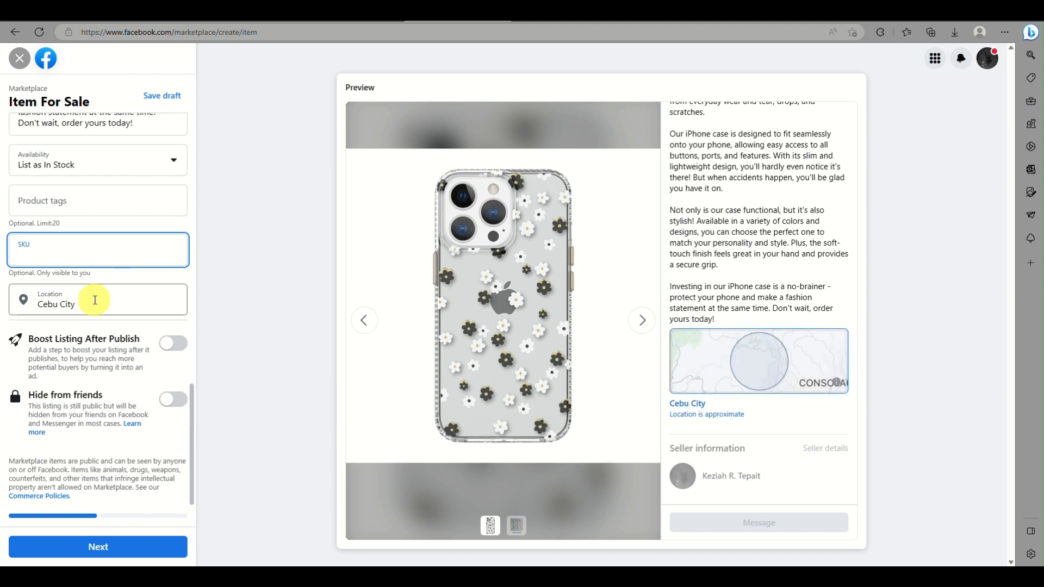
left_click(75, 340)
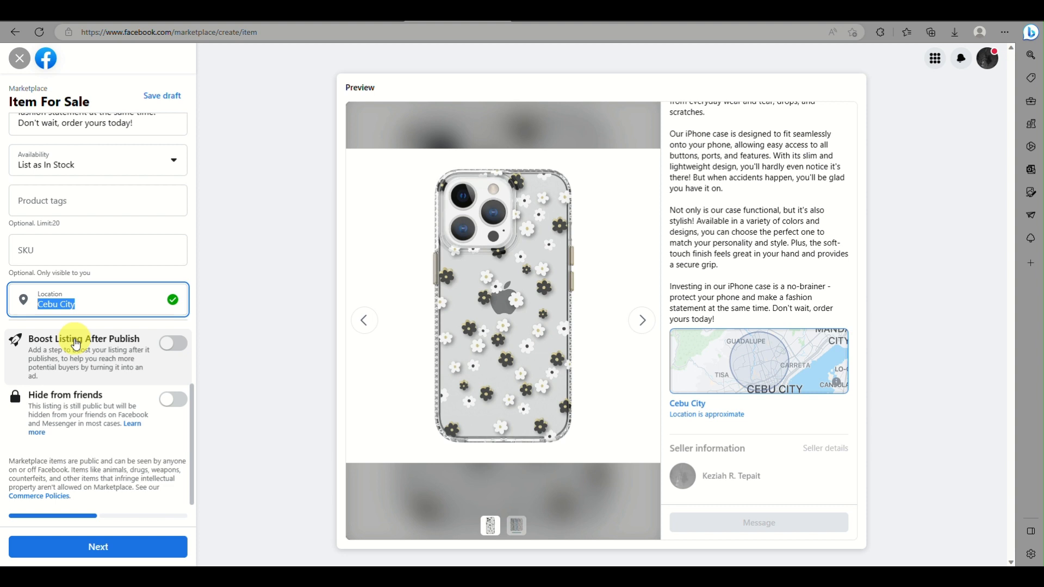
left_click(125, 552)
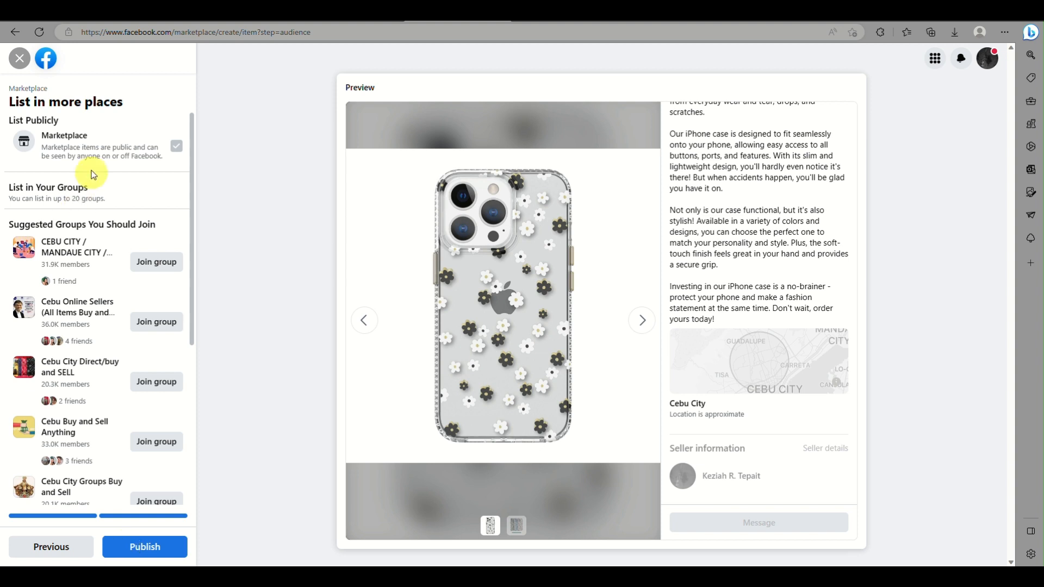
Look through the suggested groups without joining any, and publish the phone case listing on Marketplace.
scroll(95, 399, "down", 1)
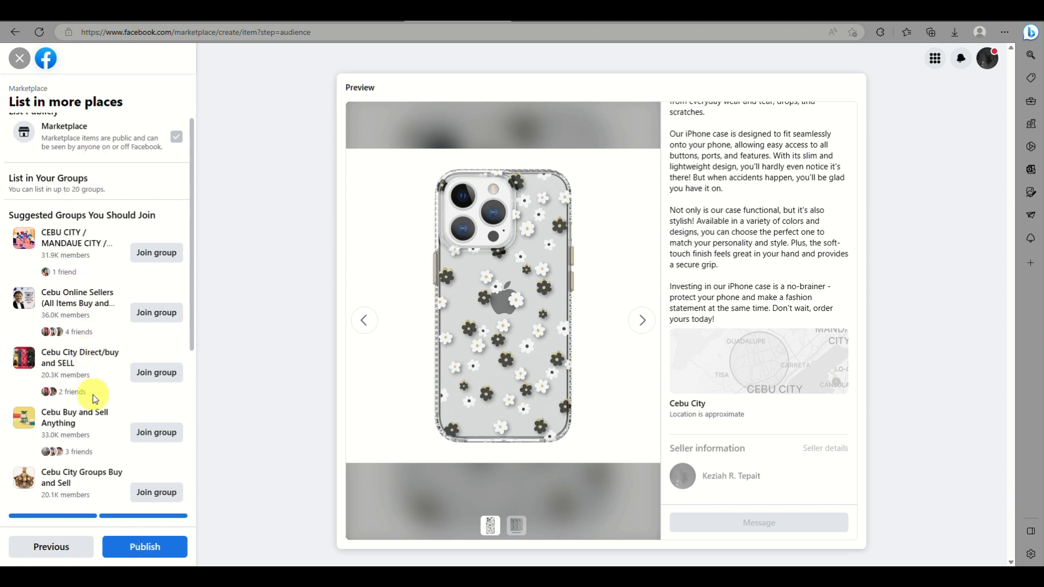
scroll(96, 399, "down", 2)
scroll(95, 400, "down", 2)
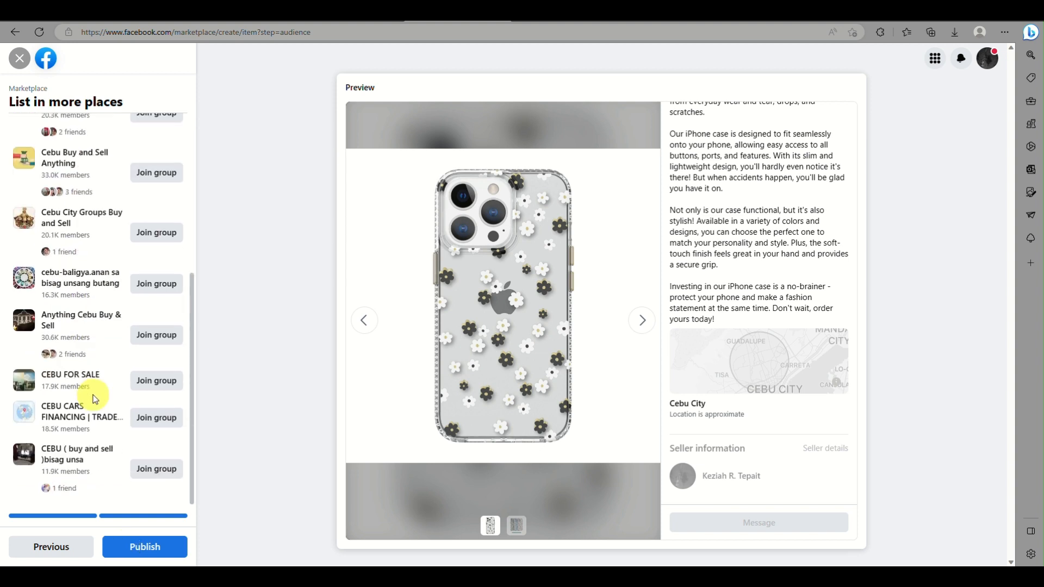
scroll(94, 397, "up", 4)
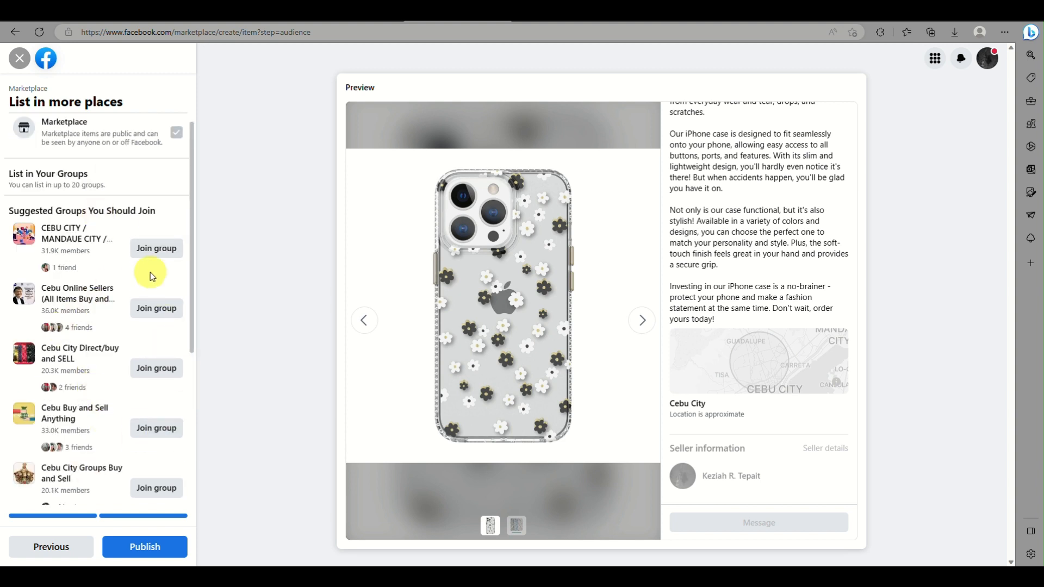
scroll(152, 276, "up", 1)
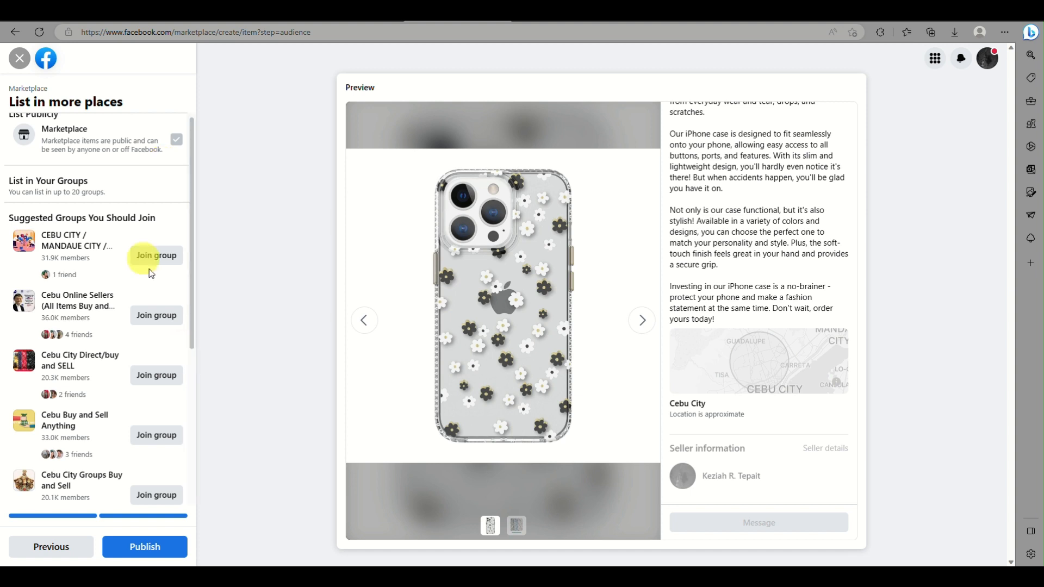
scroll(110, 302, "down", 4)
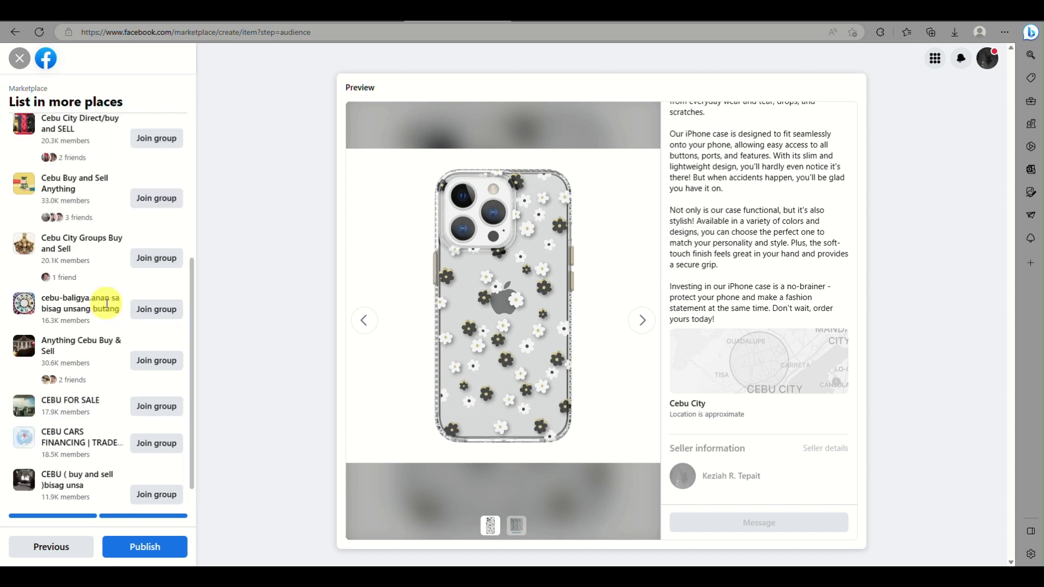
scroll(107, 303, "down", 1)
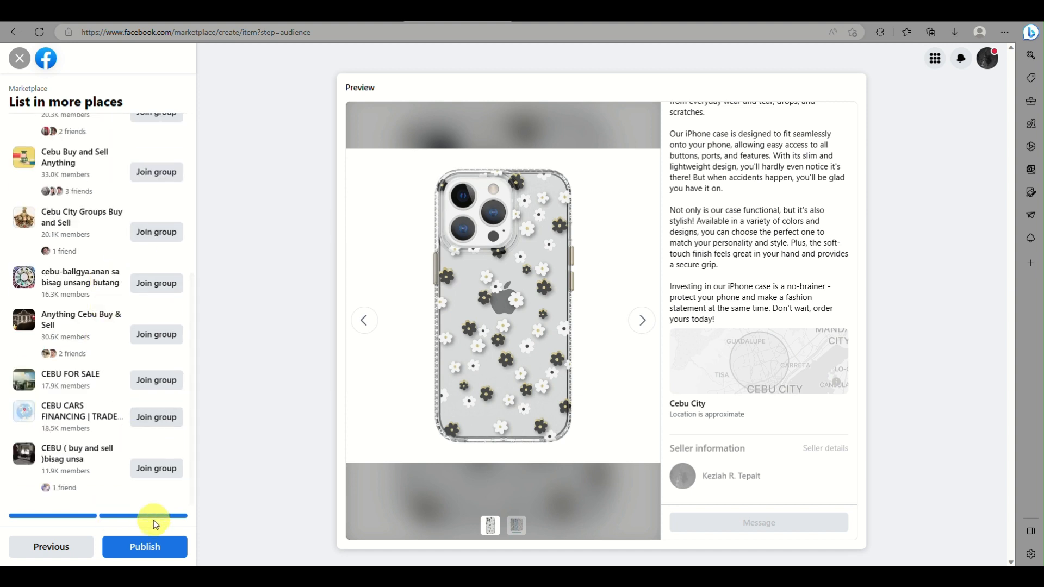
left_click(166, 550)
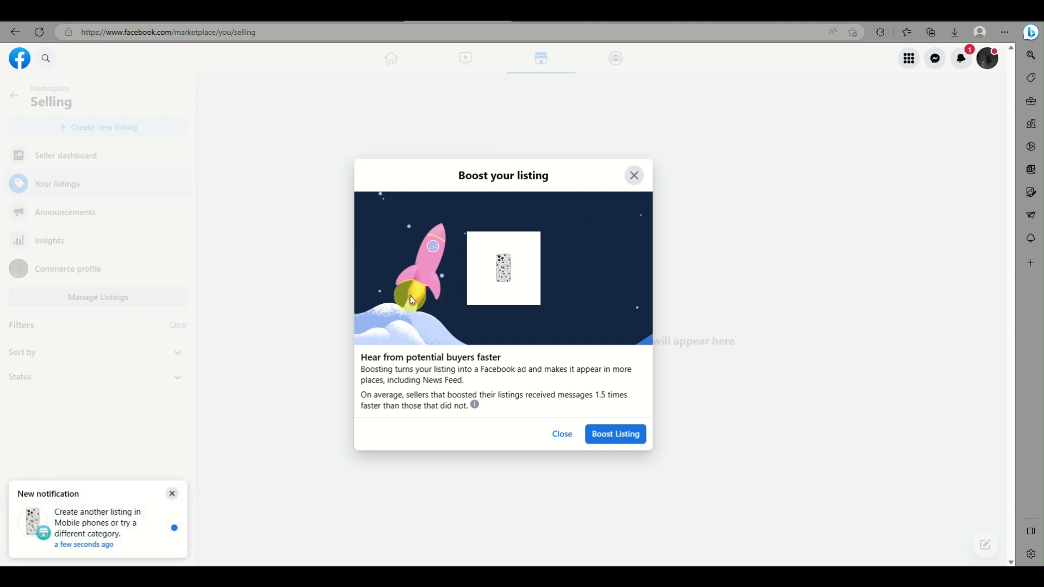
Read the offer to boost the listing, dismiss it without boosting, and reload the Selling page.
scroll(574, 415, "up", 5)
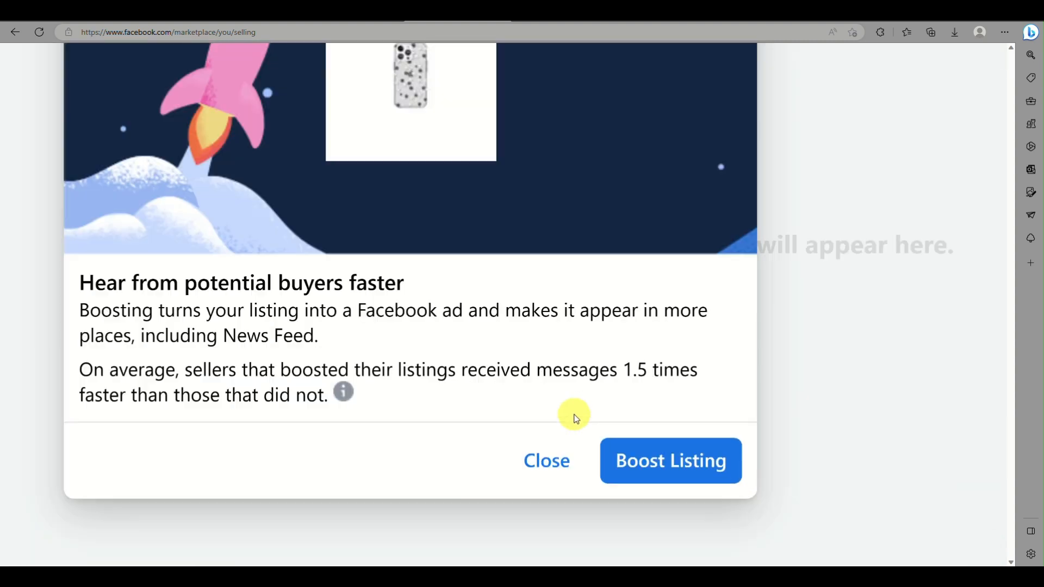
scroll(575, 418, "down", 5)
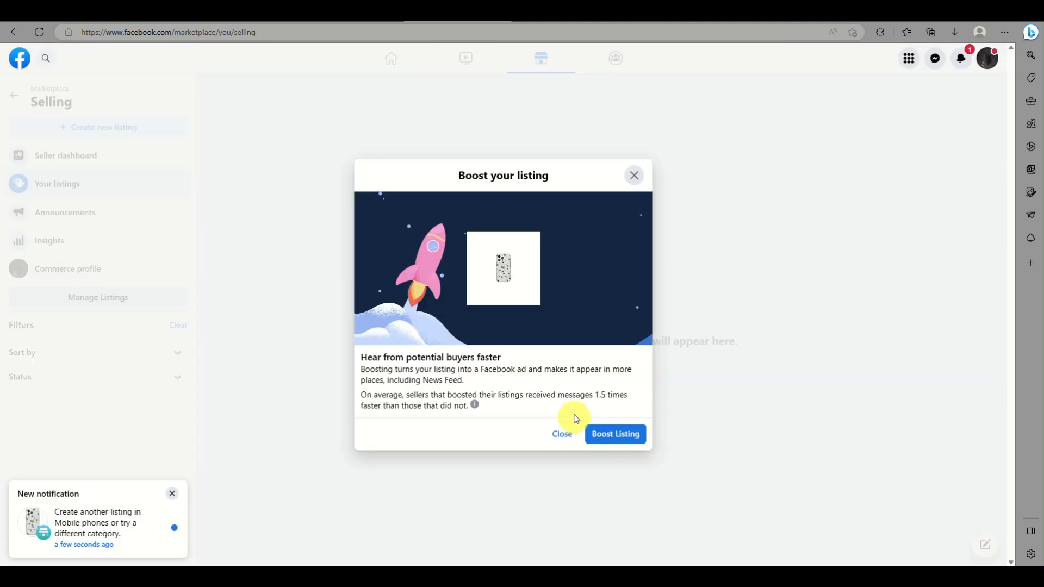
left_click(563, 434)
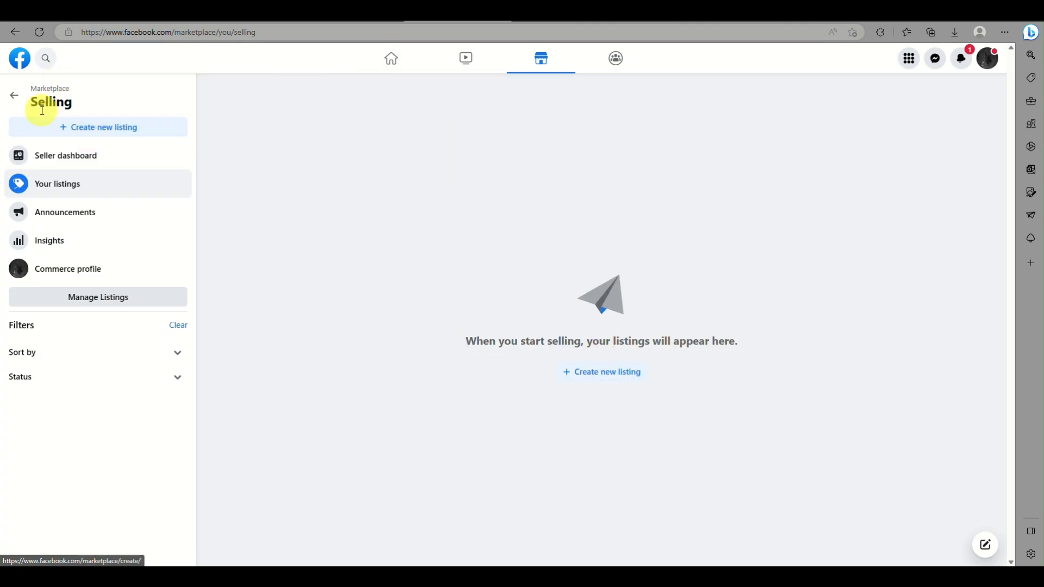
left_click(38, 33)
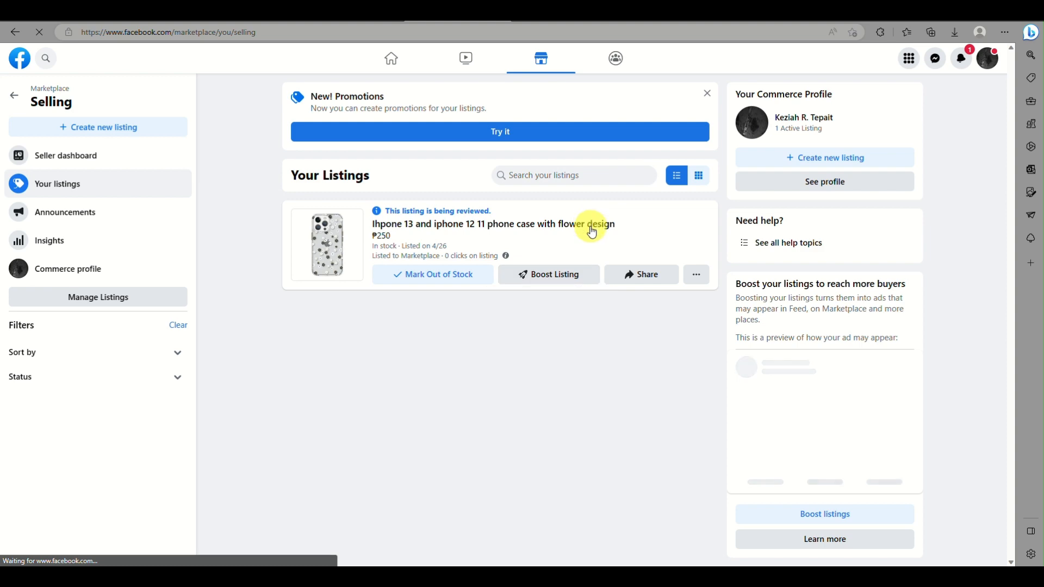
Examine the published phone case listing and its boosted ad preview, and show Your Listings in grid view.
scroll(592, 233, "up", 5)
scroll(591, 232, "down", 3)
scroll(591, 232, "down", 2)
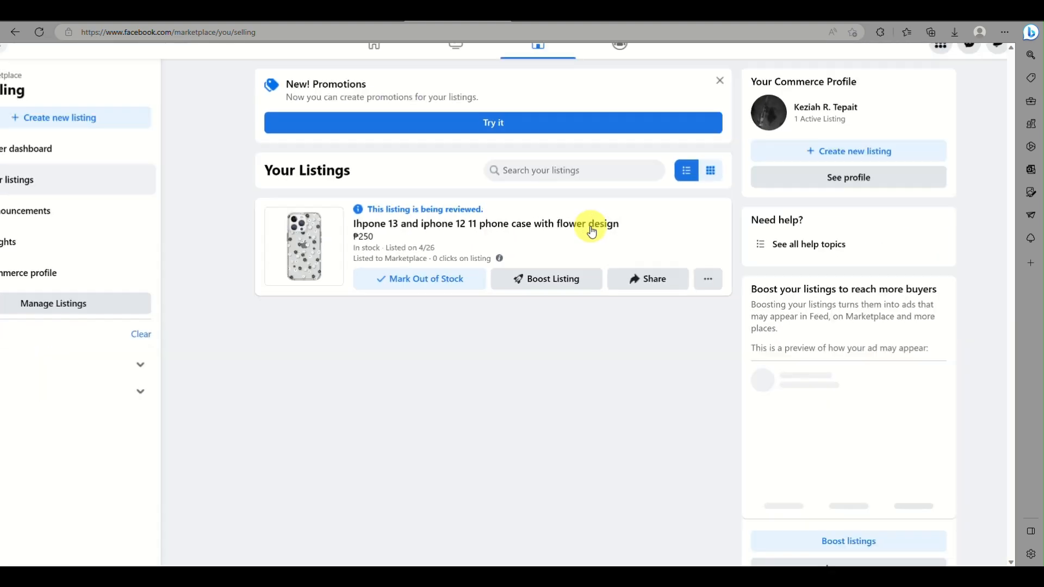
scroll(592, 232, "down", 1)
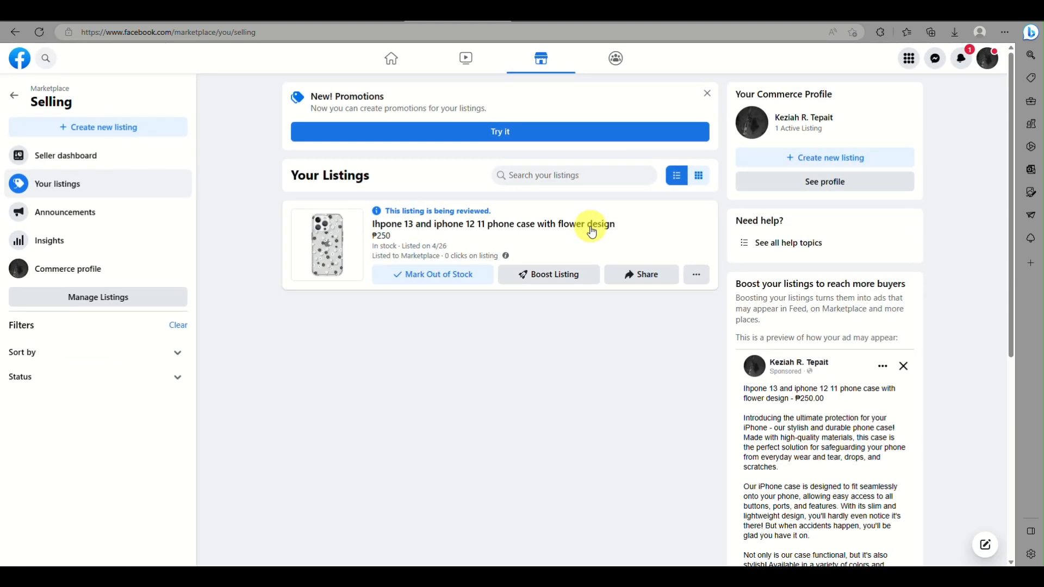
scroll(821, 468, "down", 5)
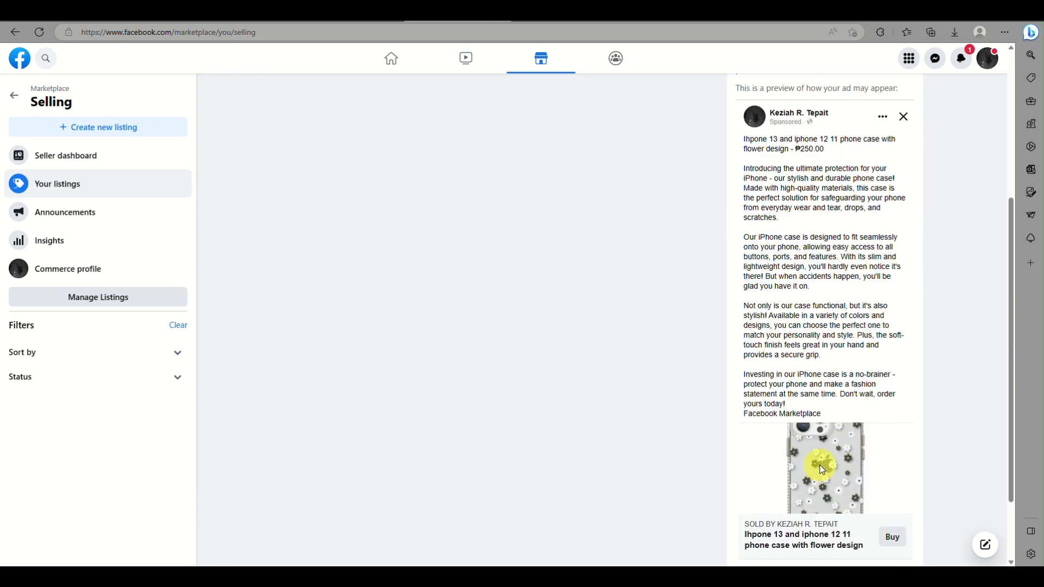
scroll(821, 468, "up", 4)
scroll(820, 465, "up", 1)
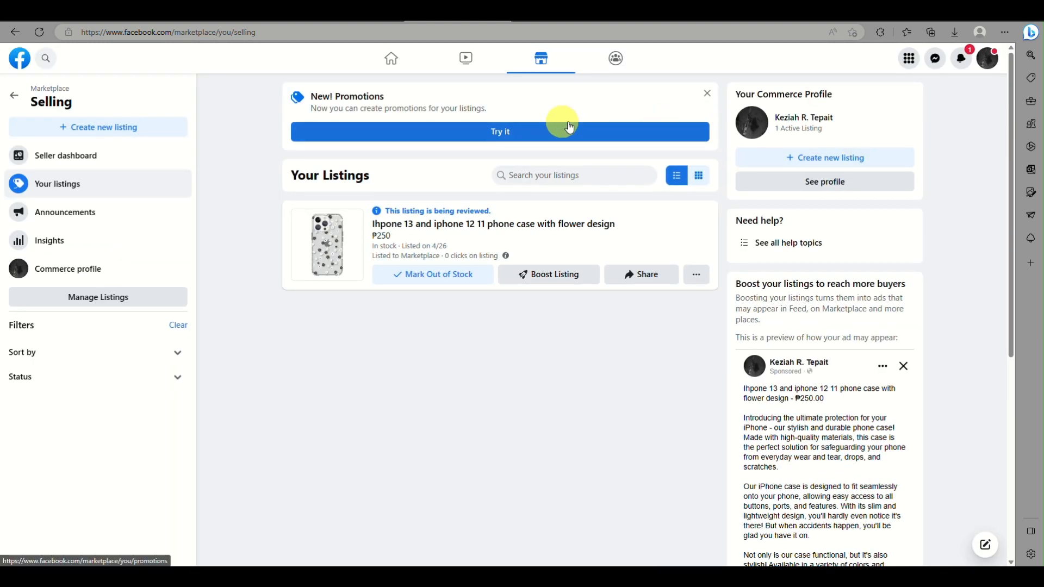
left_click(692, 182)
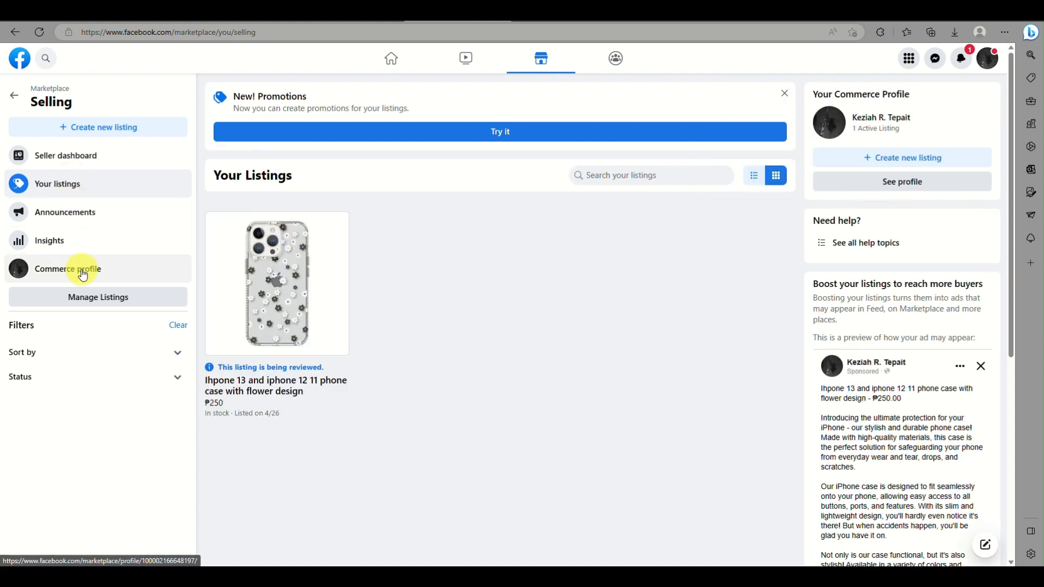
View the seller dashboard, the Your listings and Announcements pages, and the Marketplace insights.
left_click(94, 163)
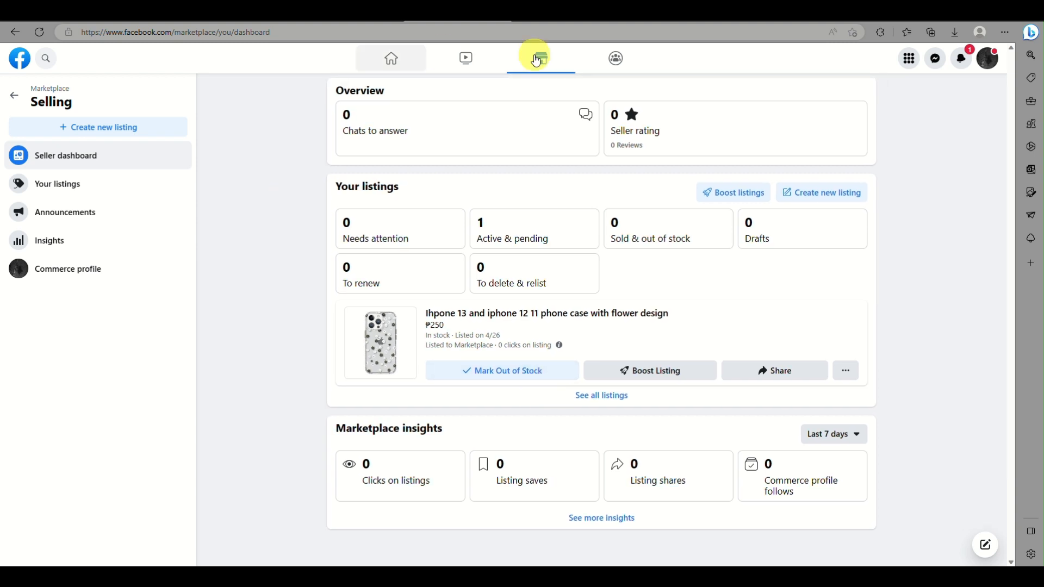
left_click(74, 190)
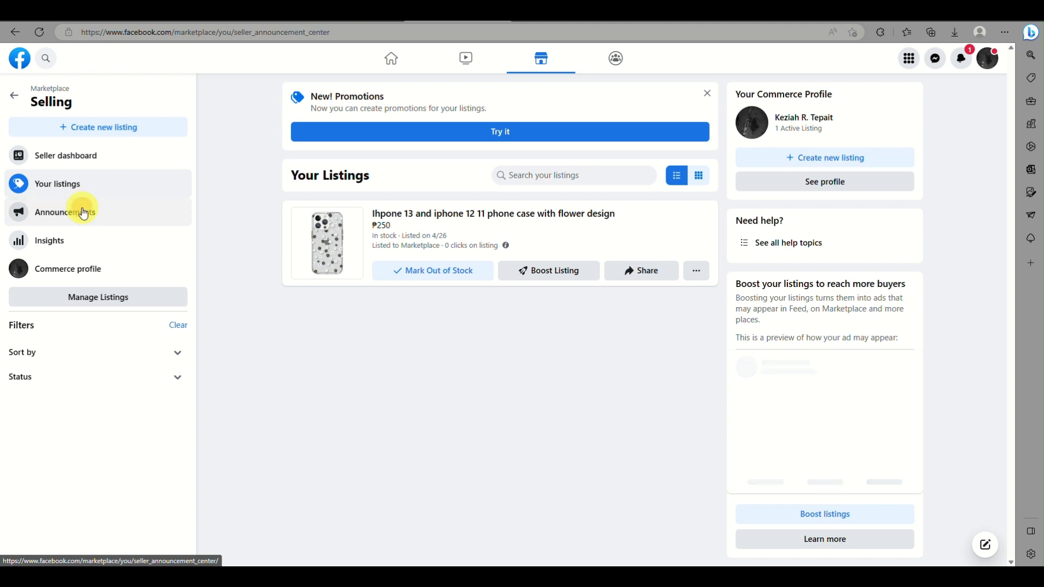
left_click(84, 213)
left_click(77, 238)
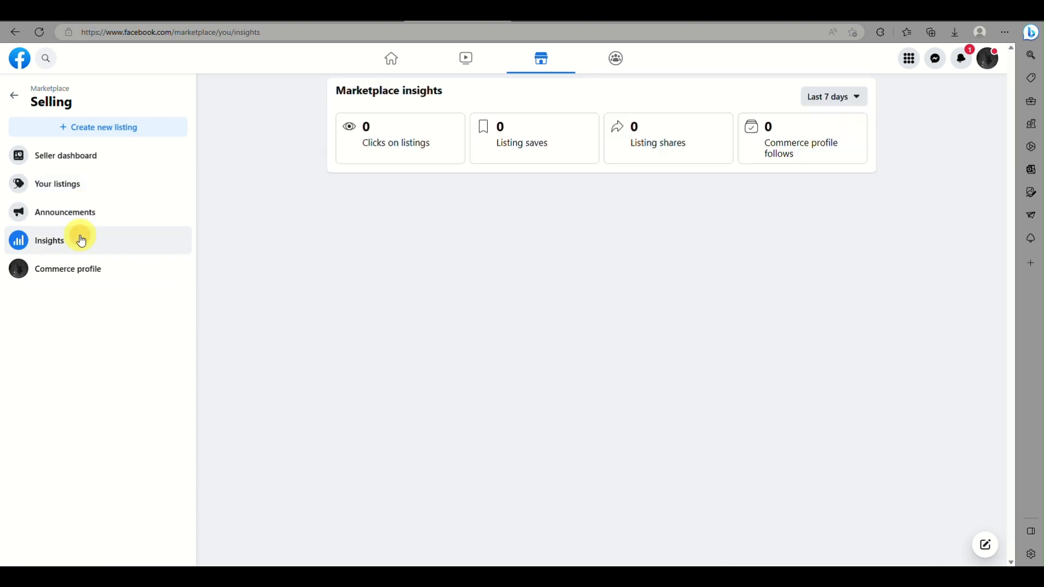
View the commerce profile with its seller ratings and listings, close it, and return to Your listings.
left_click(90, 266)
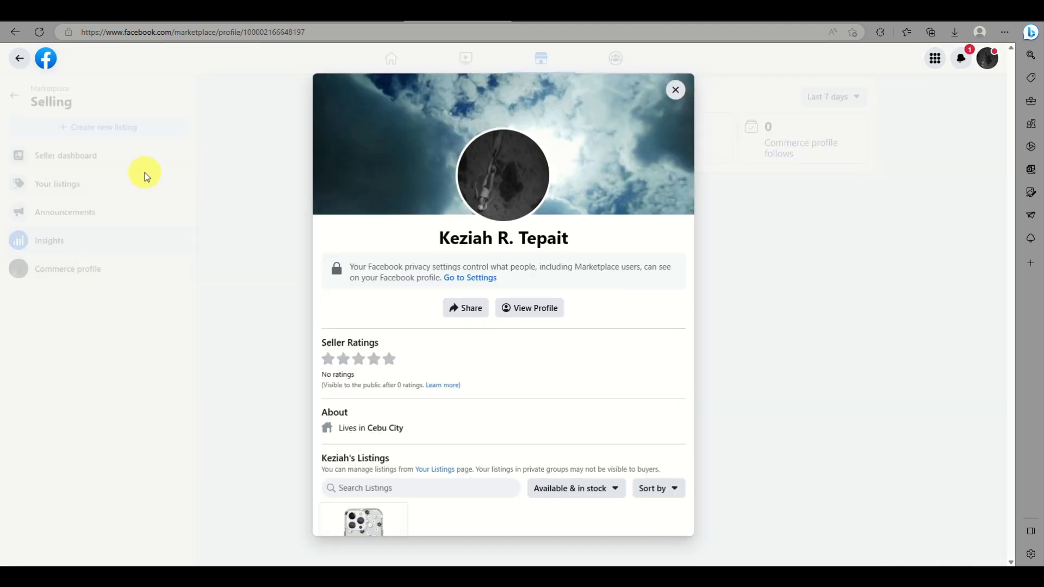
scroll(582, 305, "down", 3)
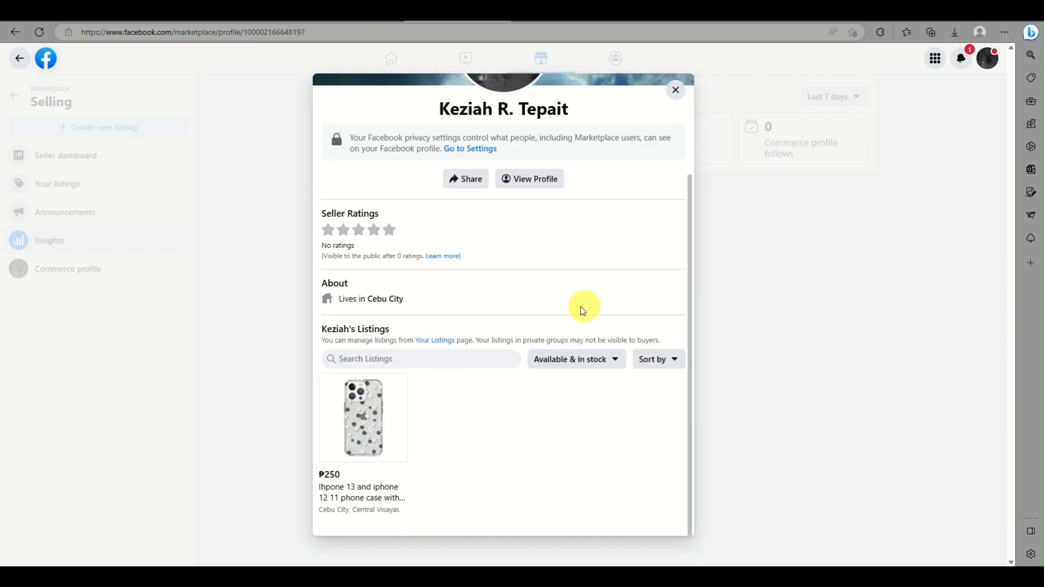
left_click(674, 90)
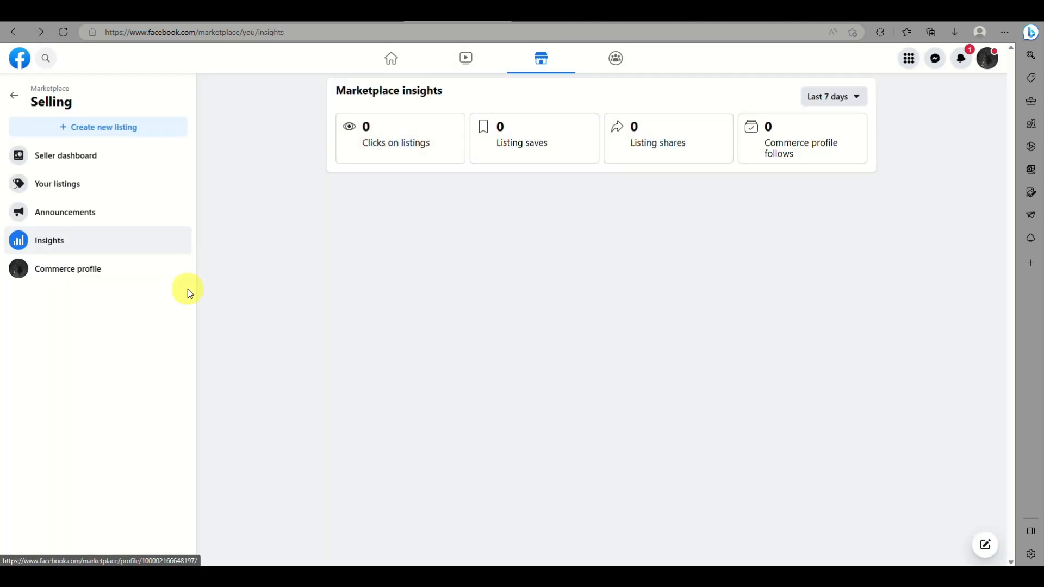
left_click(83, 184)
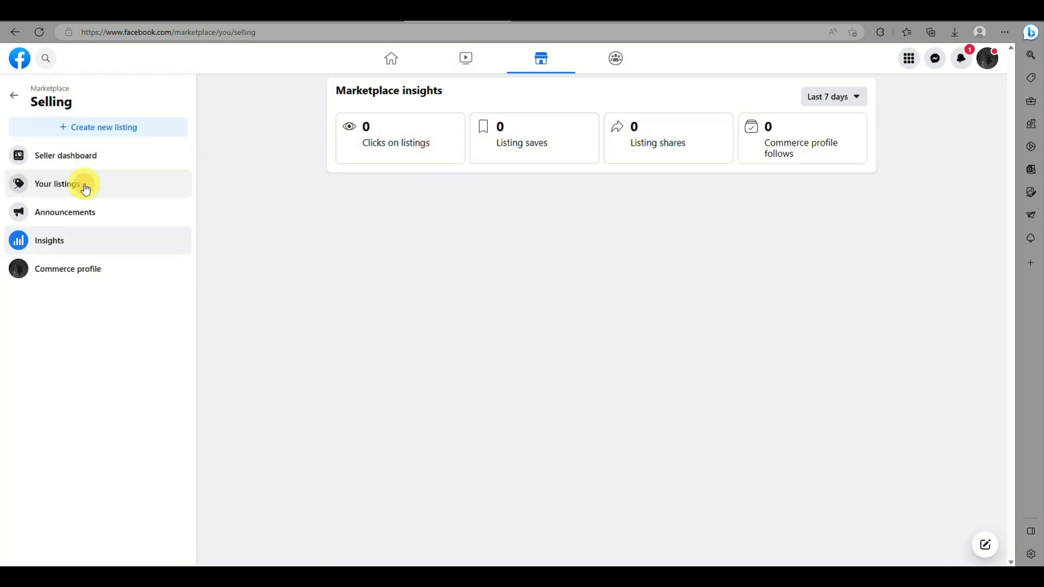